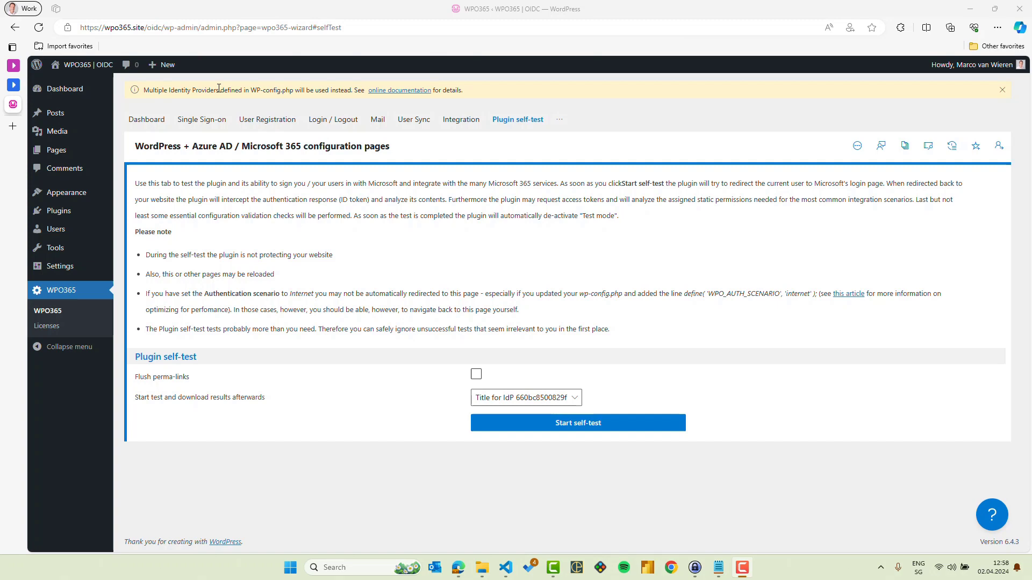
Step: Review WPO365 Single Sign-on settings: Azure AD, OpenID Connect, auth-code flow and form_post
click(208, 120)
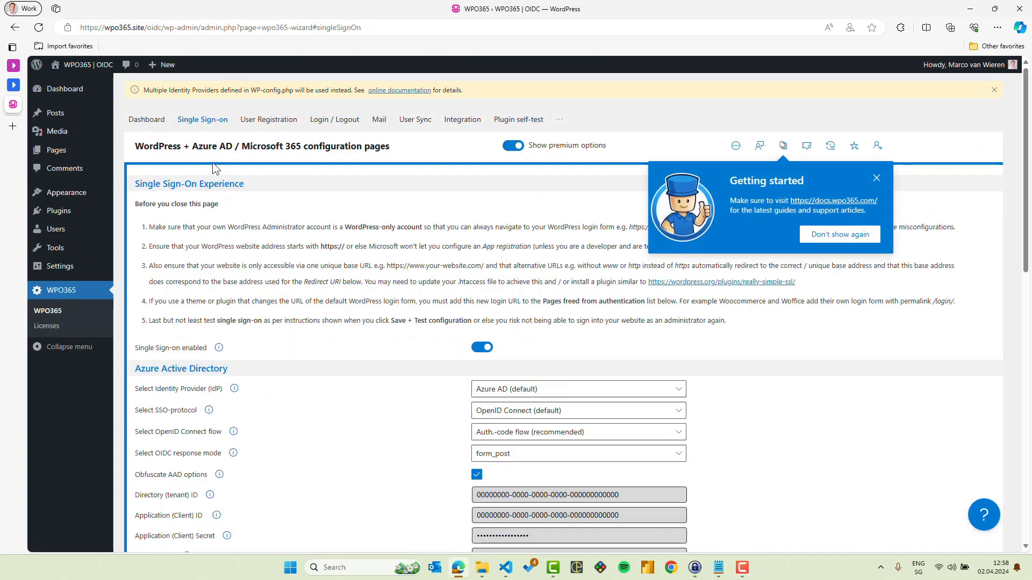
scroll(263, 387, down, 3)
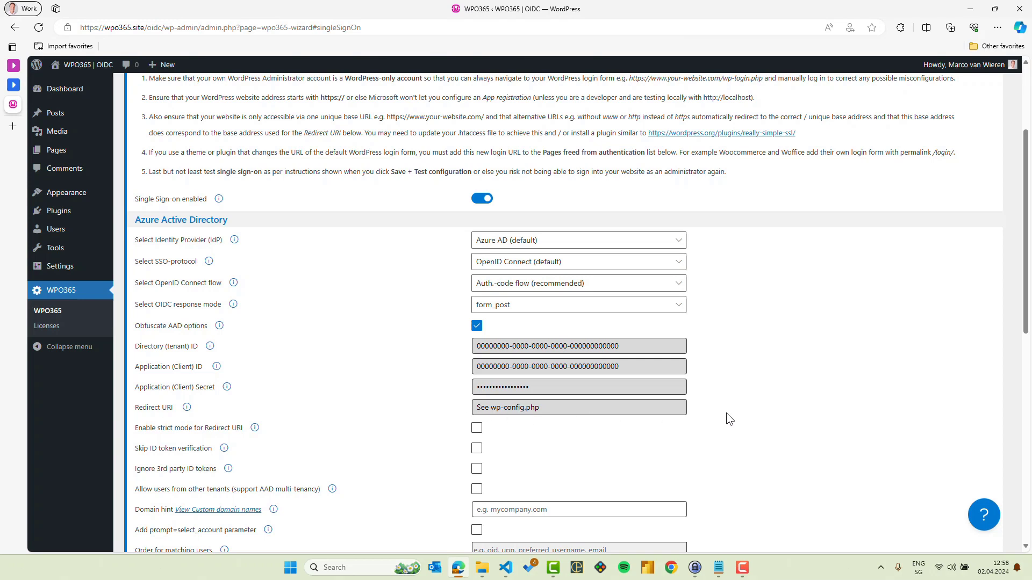
scroll(727, 413, up, 3)
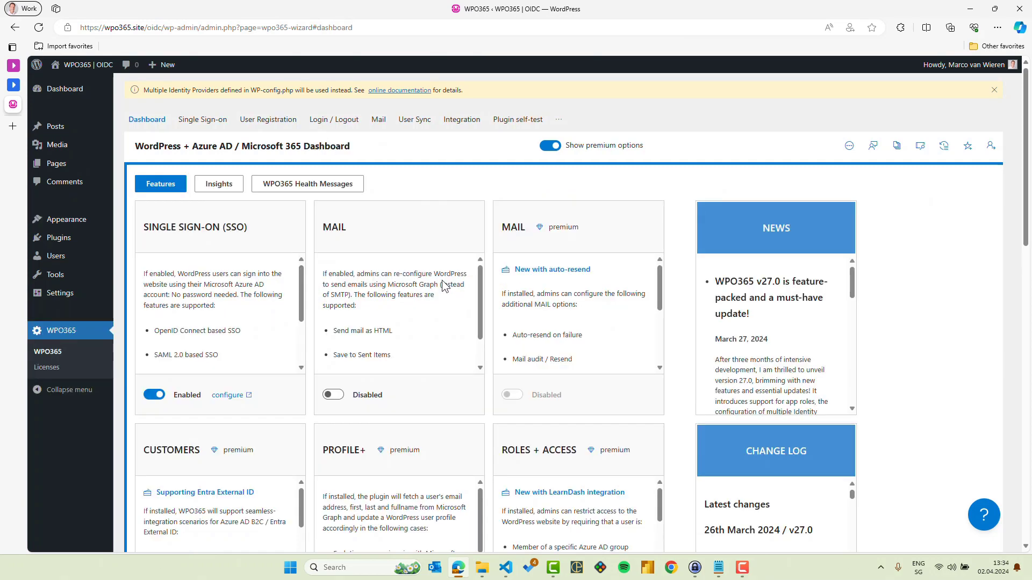
Step: List the self-test's two generically titled identity providers, then bring up wp-config.php in VS Code
click(512, 122)
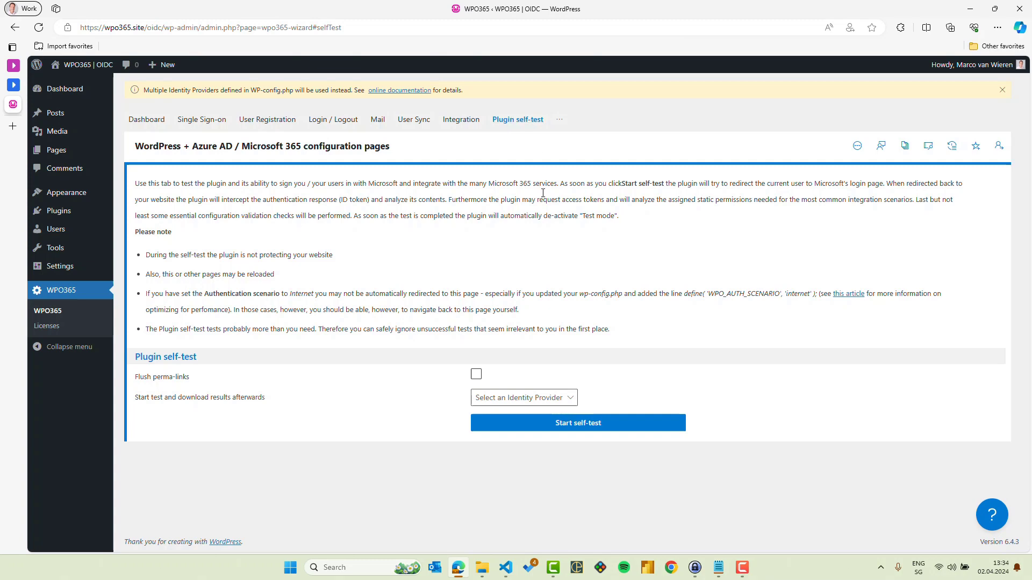
click(544, 404)
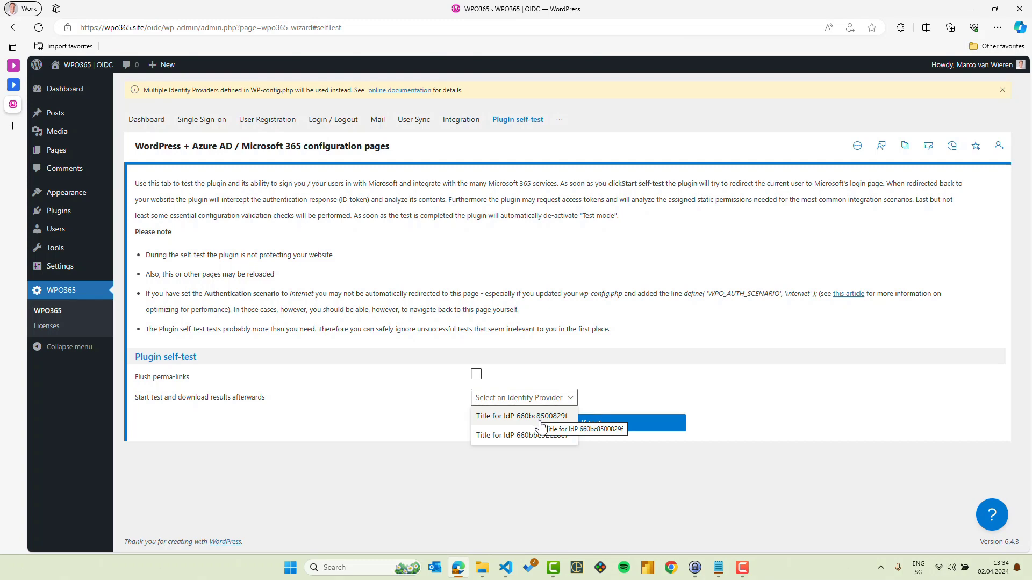
click(511, 569)
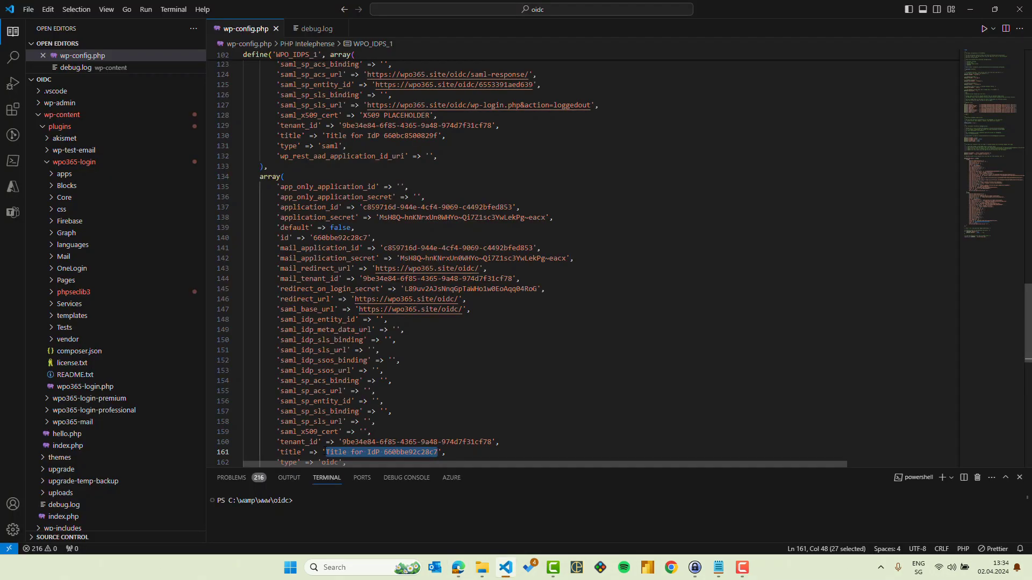
Step: Retitle the OIDC identity provider 'Sign in with OIDC' in wp-config.php
double_click(291, 452)
click(326, 452)
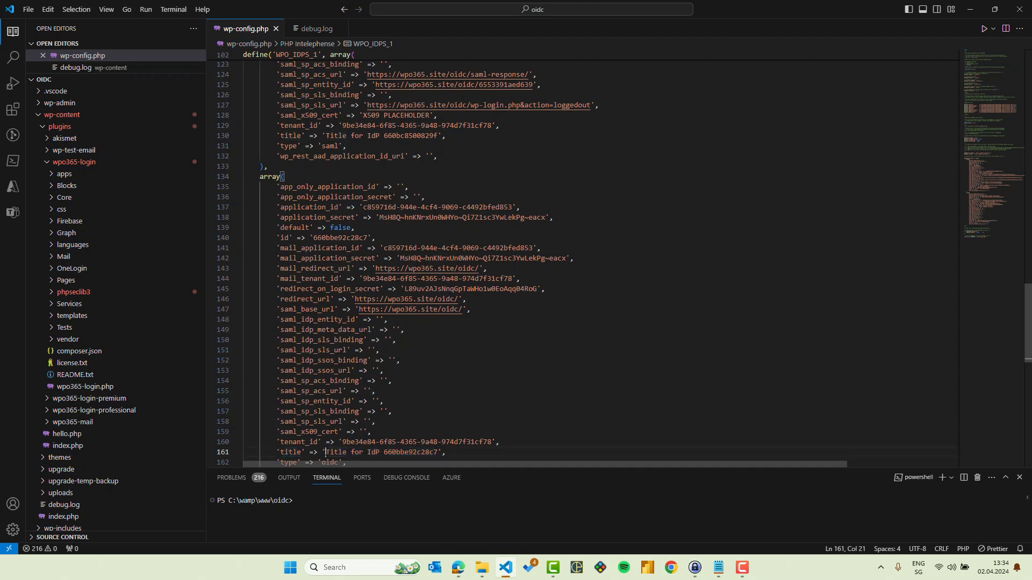
drag(325, 452, 438, 452)
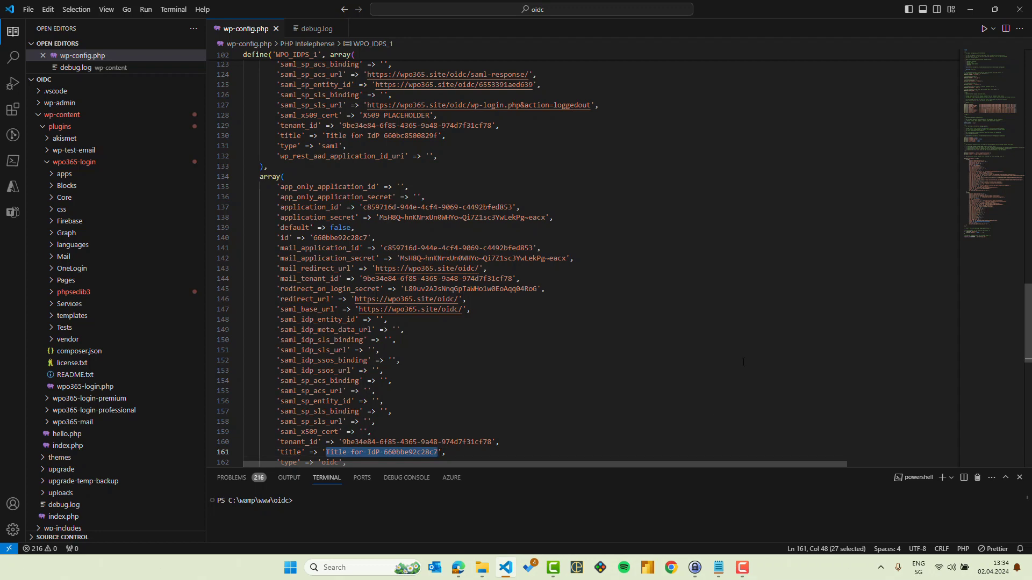
text(Sign in with)
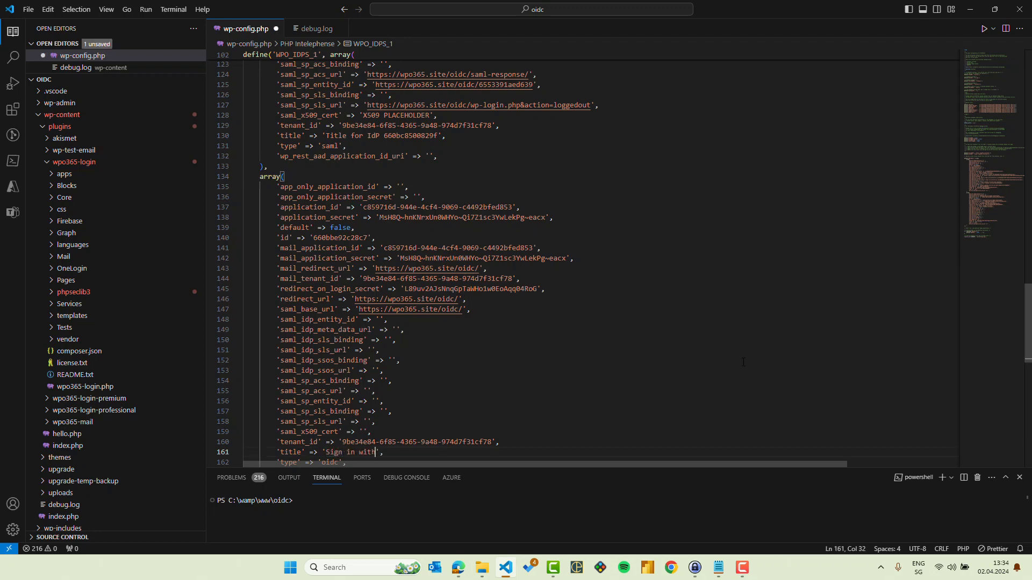
text( OIDC)
Step: Retitle the SAML identity provider 'Sign in with SAML 2.0' and save wp-config.php
scroll(427, 282, up, 5)
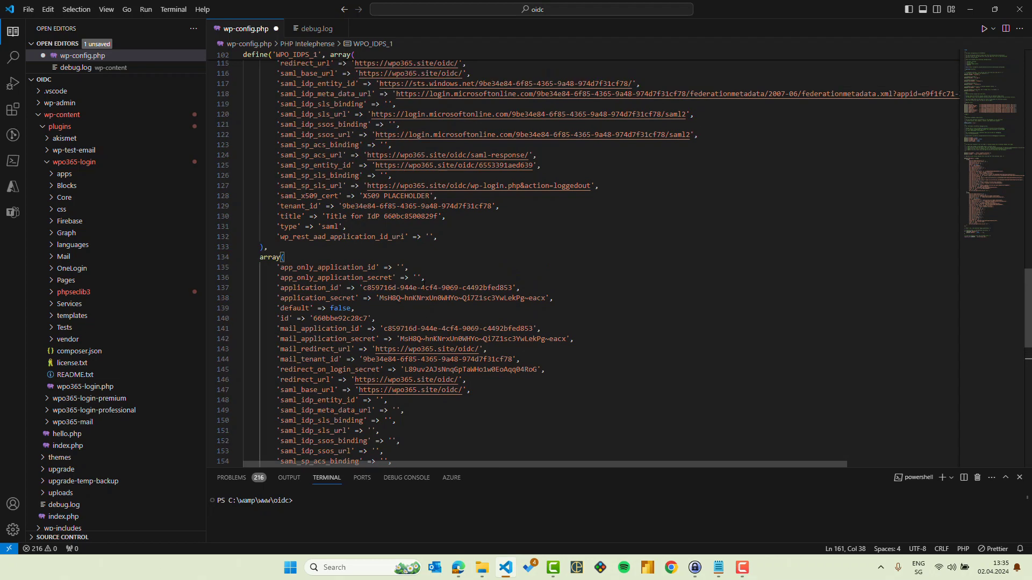
click(326, 270)
shift+click(439, 270)
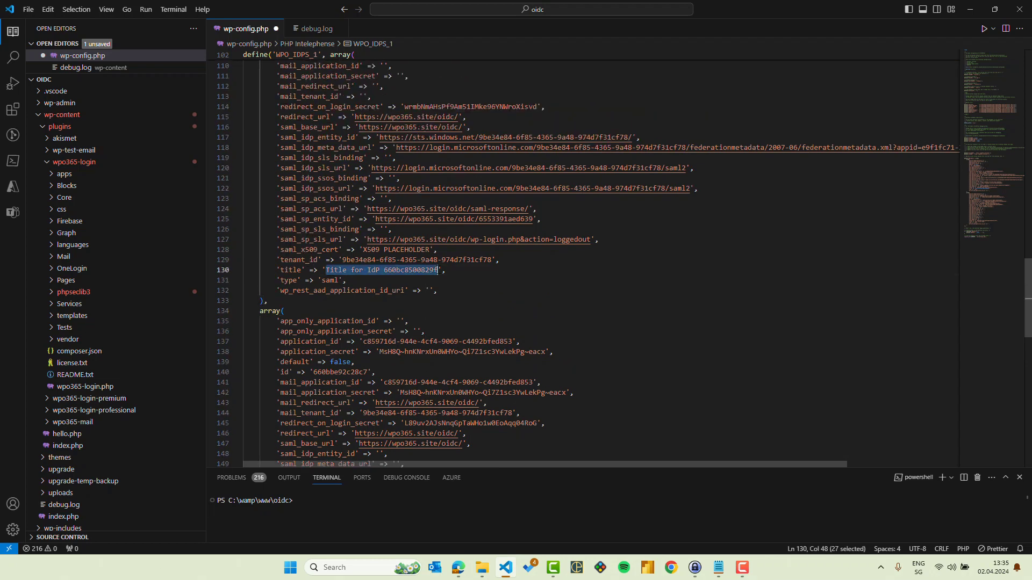
text(Sign in with )
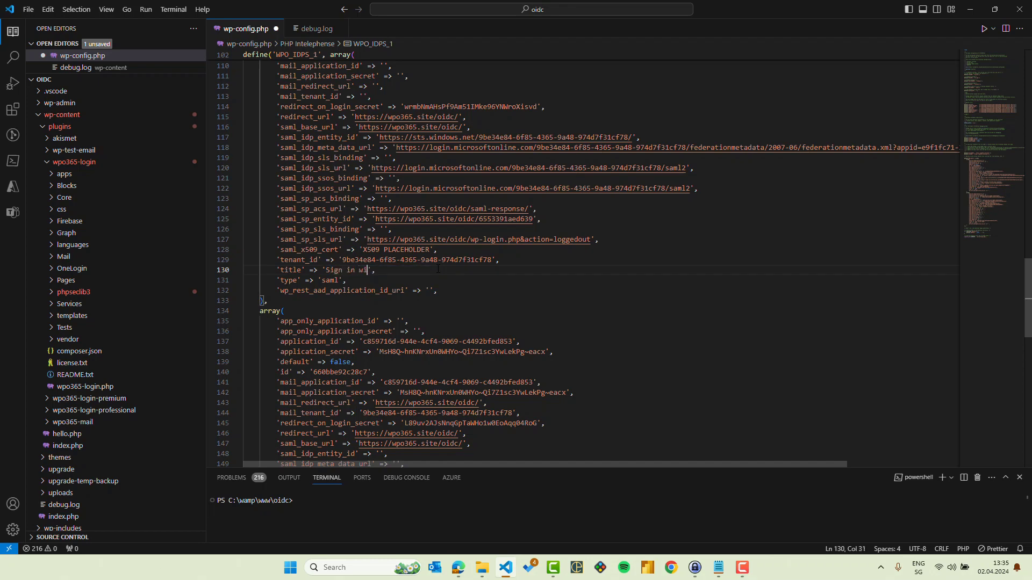
text(SAML 2.0)
click(195, 44)
Step: Reload the self-test page in Edge and select 'Sign in with OIDC' as the identity provider
click(459, 569)
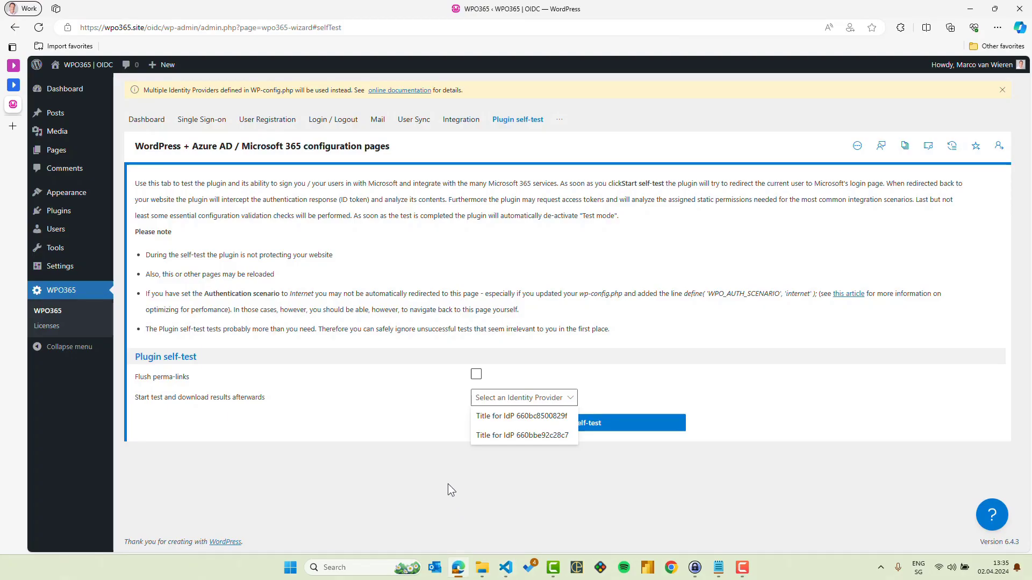
click(43, 32)
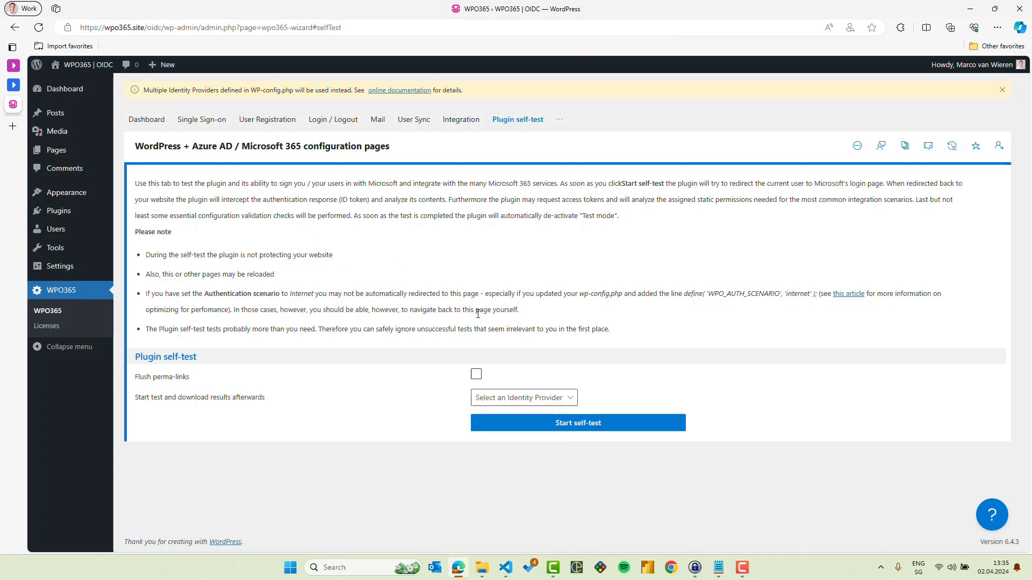
click(571, 401)
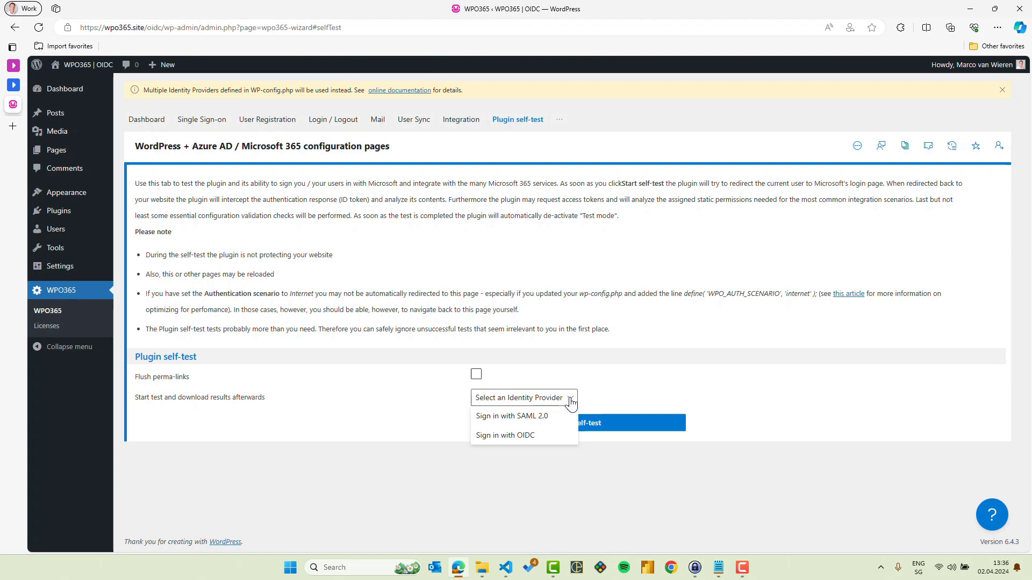
click(545, 442)
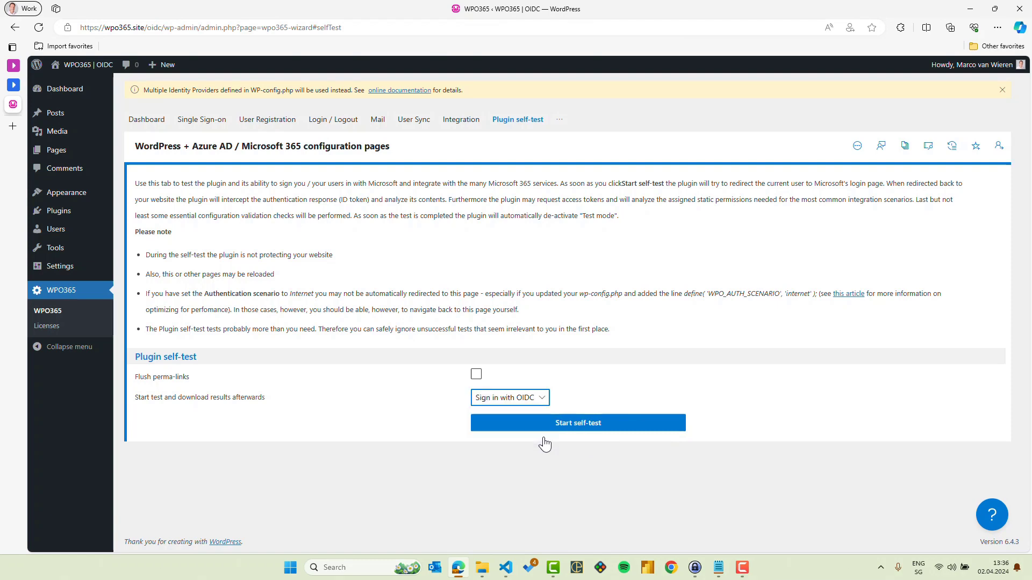
Step: Run the OIDC self-test with the Microsoft account and review the OpenID Connect based SSO results
click(573, 428)
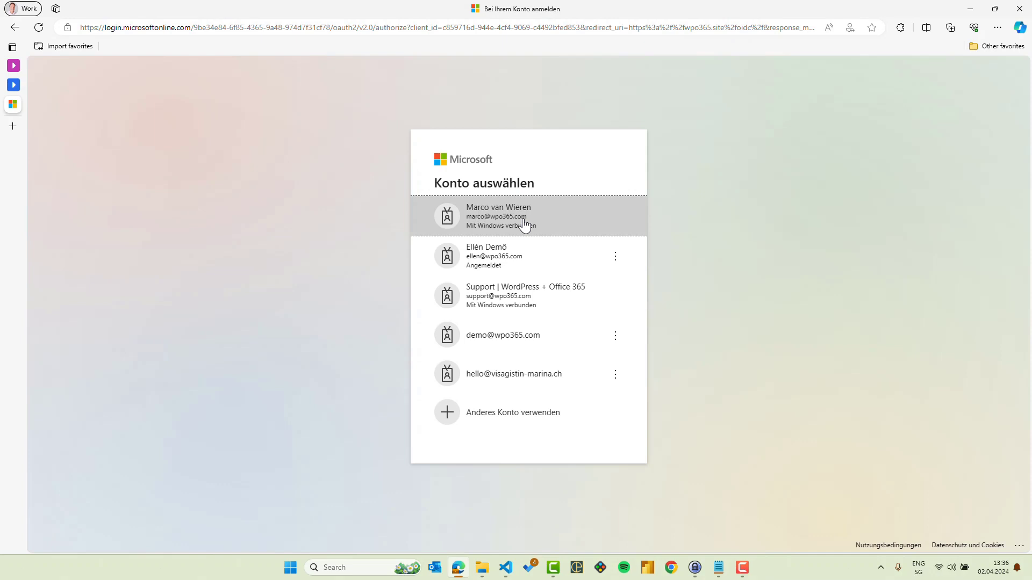
click(525, 225)
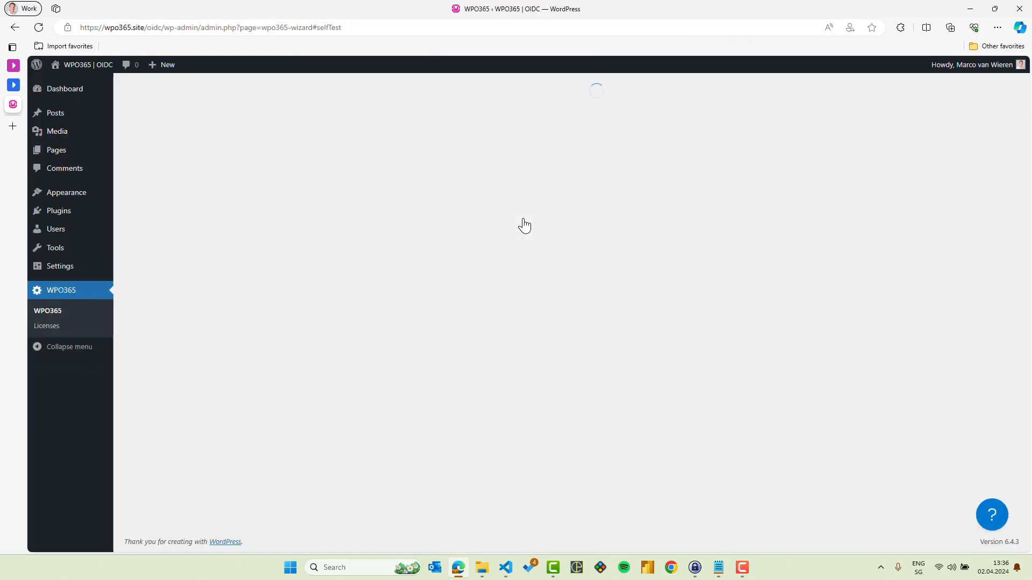
scroll(447, 245, down, 3)
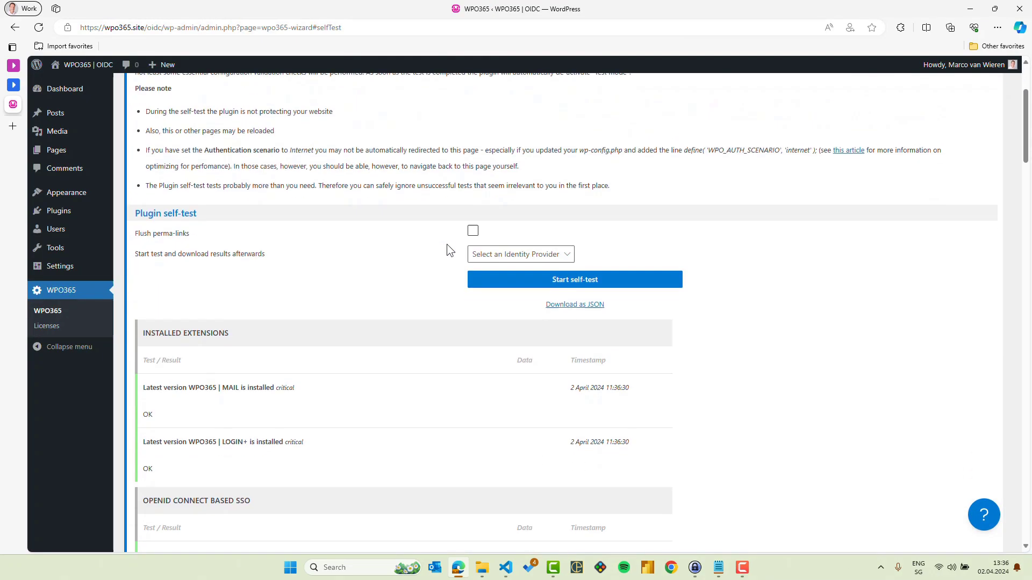
scroll(446, 244, down, 5)
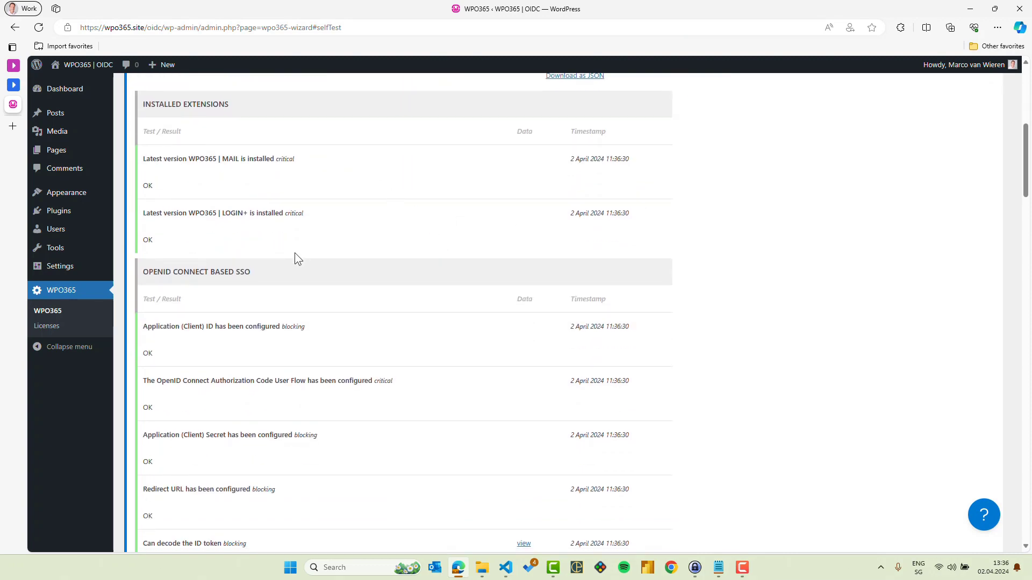
drag(143, 272, 250, 272)
click(273, 285)
scroll(356, 375, down, 7)
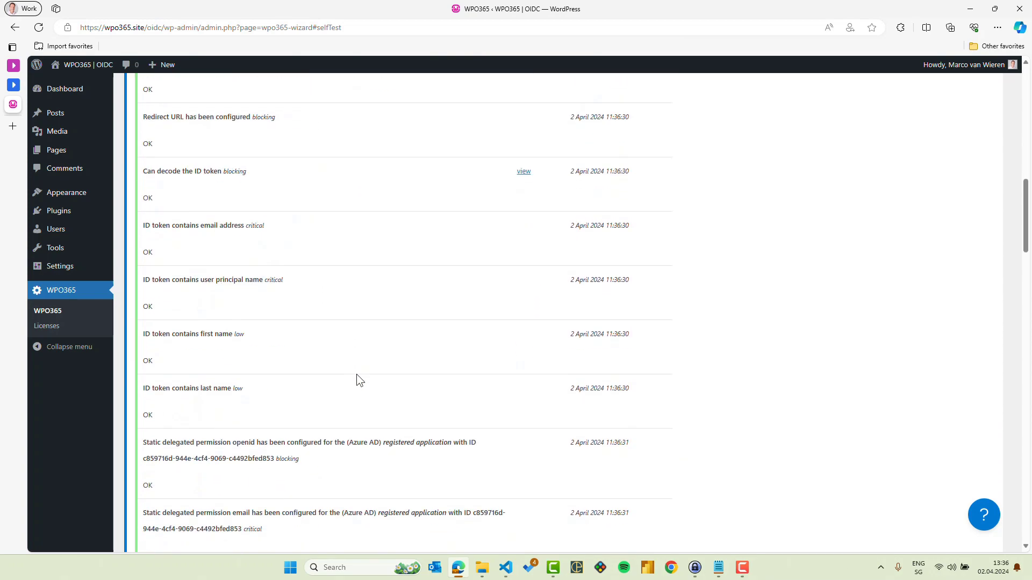
scroll(356, 381, up, 3)
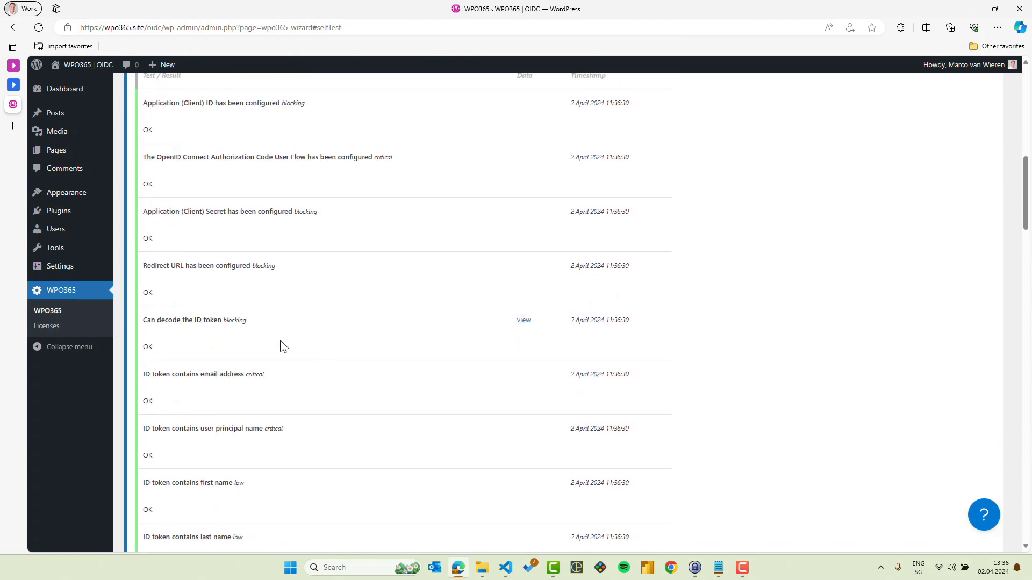
Step: View and close the decoded ID token claims, returning to the top of the self-test page
click(524, 321)
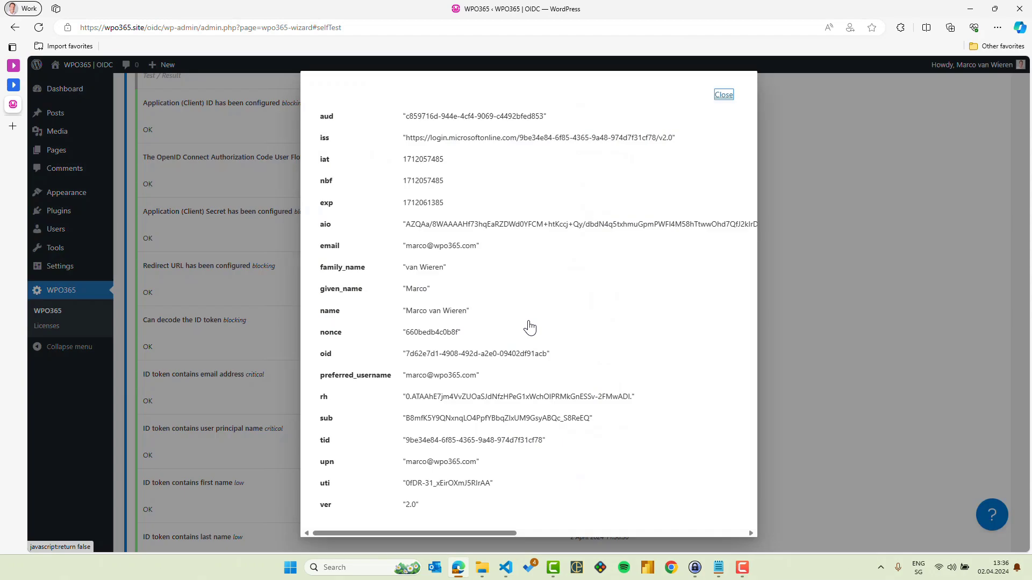
click(724, 95)
scroll(430, 269, up, 11)
scroll(424, 290, up, 1)
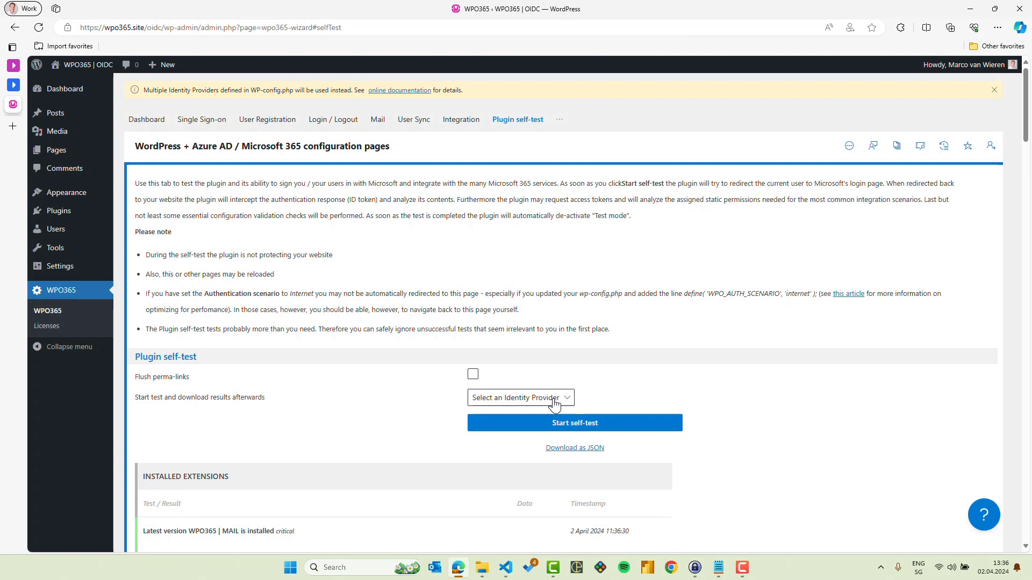
Step: Start the self-test with 'Sign in with SAML 2.0' and sign in with the Microsoft account
click(555, 401)
click(546, 416)
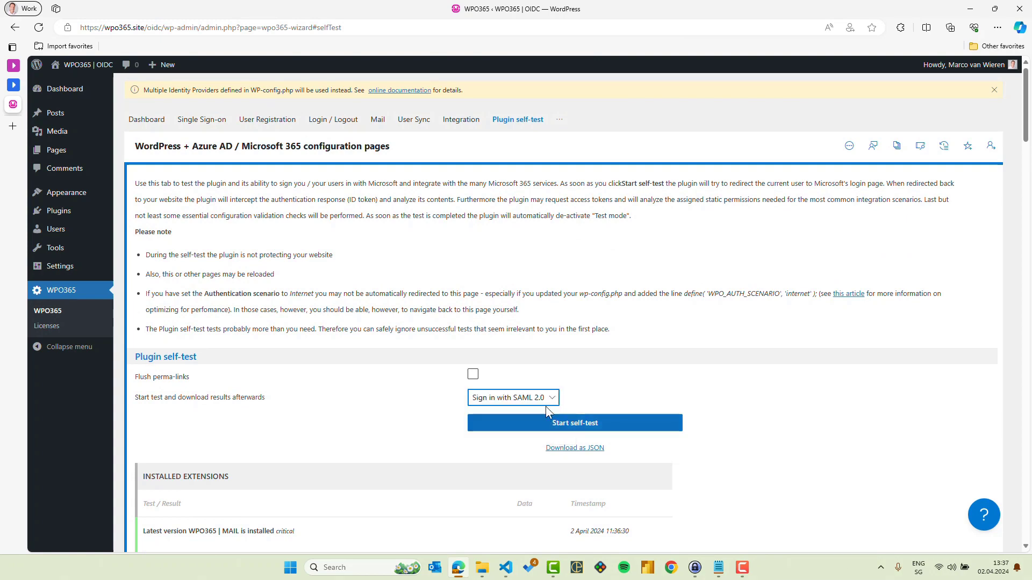
click(572, 428)
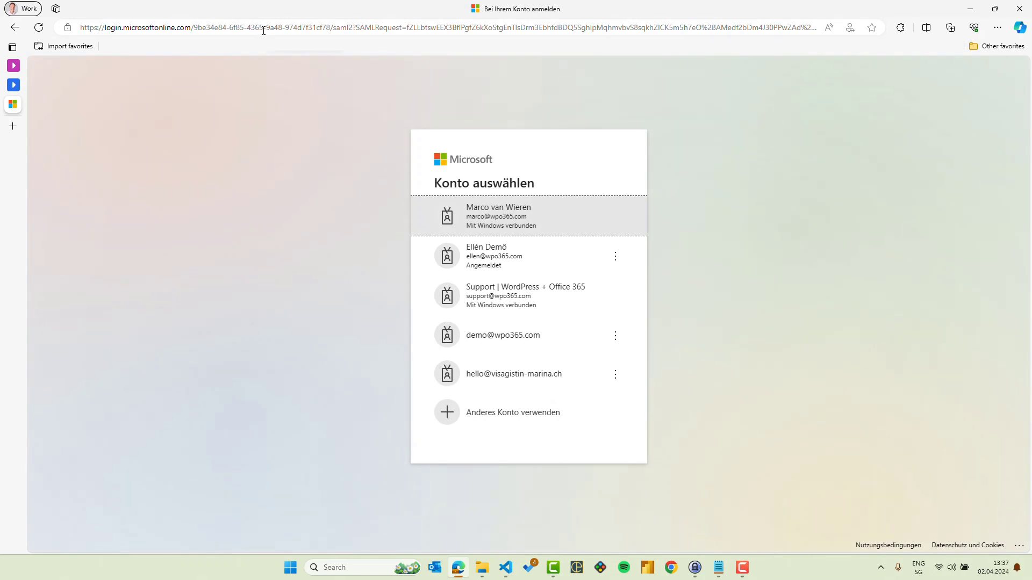
drag(354, 27, 407, 28)
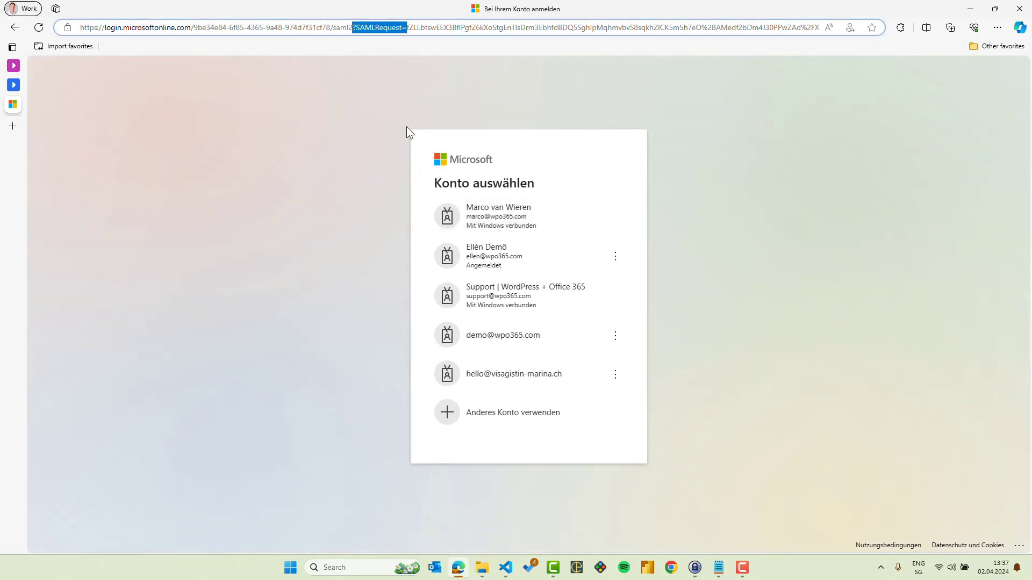
click(534, 217)
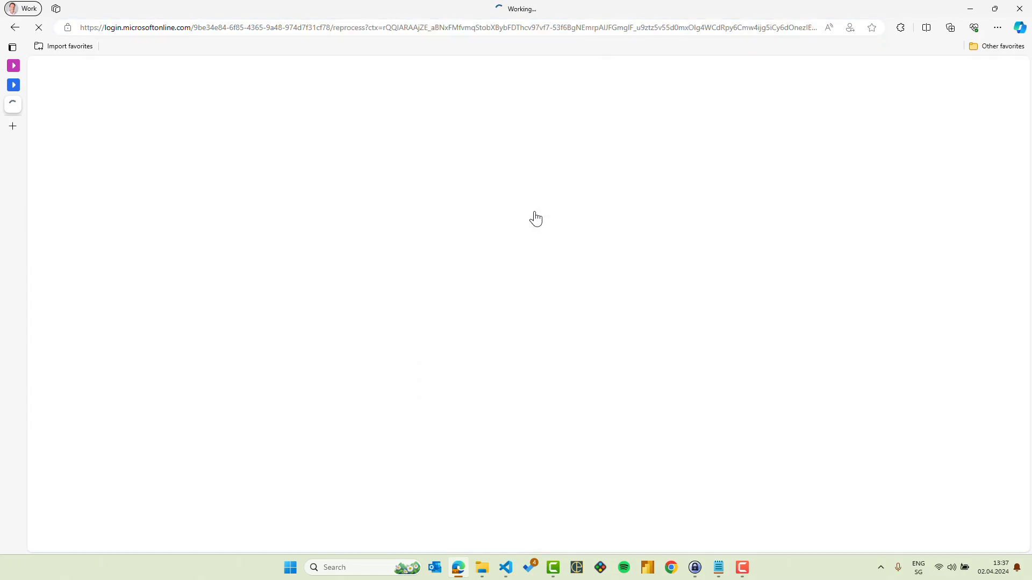
scroll(575, 293, down, 8)
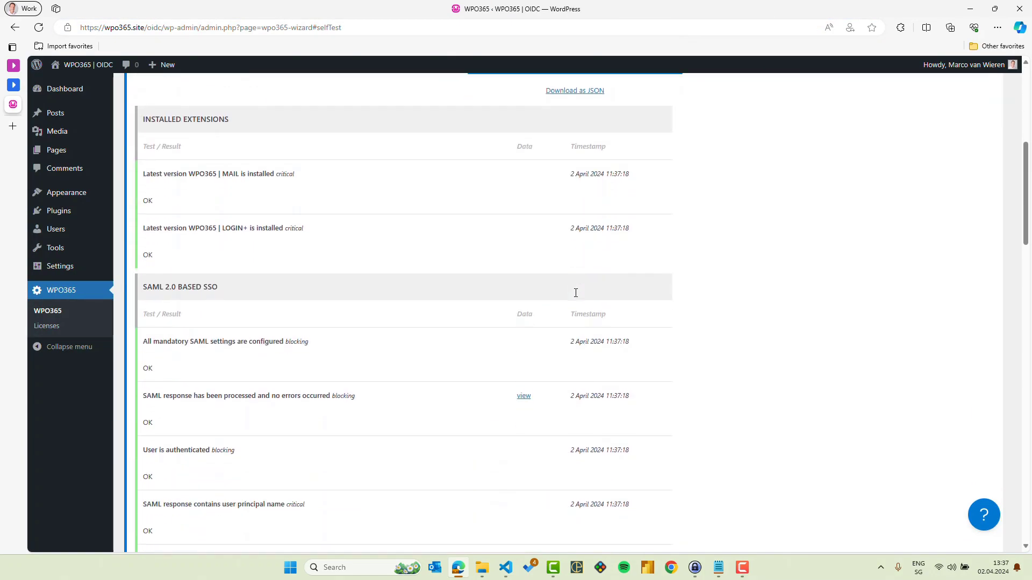
Step: Review the SAML 2.0 based SSO results and response claims, then switch to wp-config.php
drag(141, 197, 220, 196)
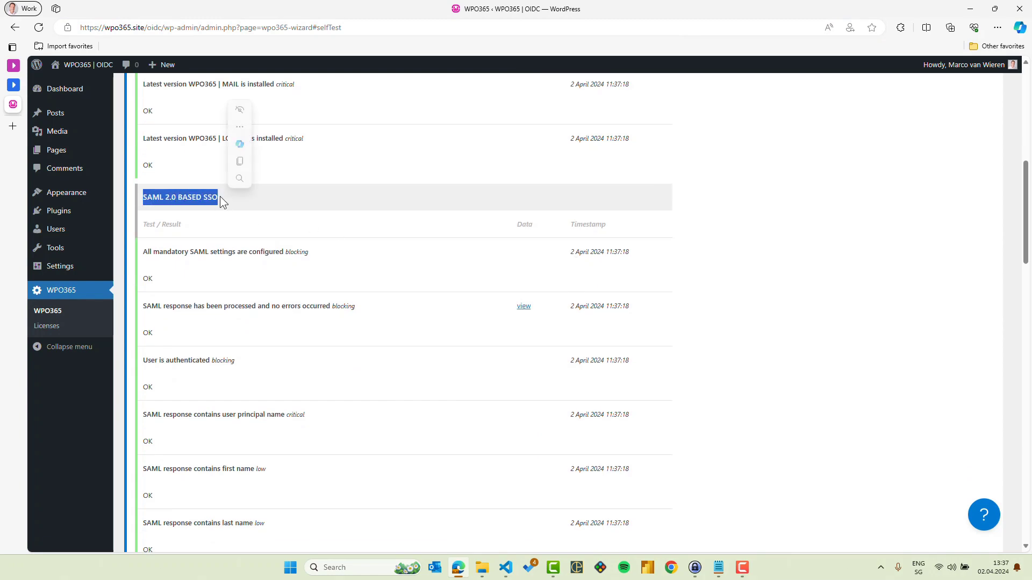
click(350, 322)
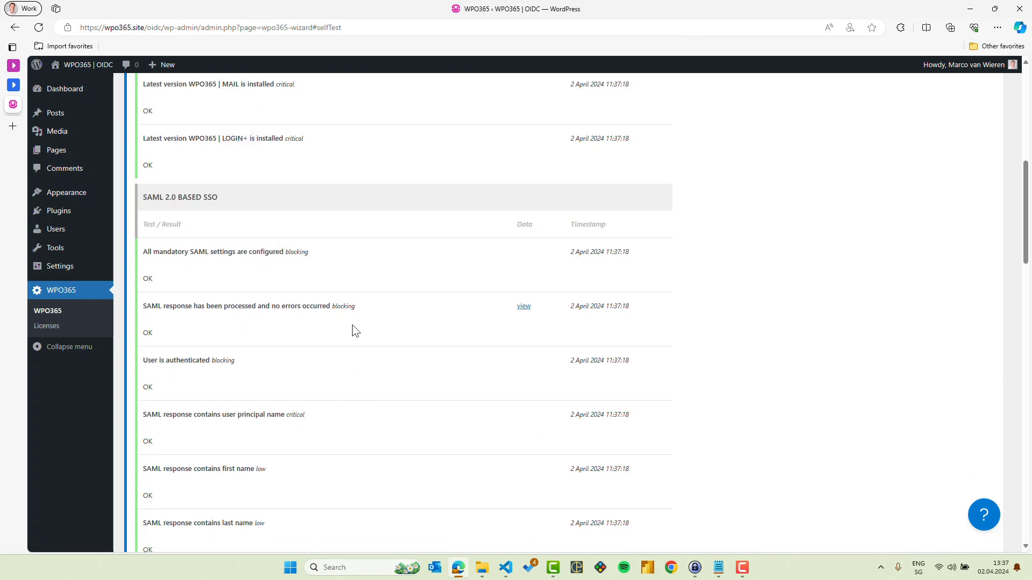
click(524, 307)
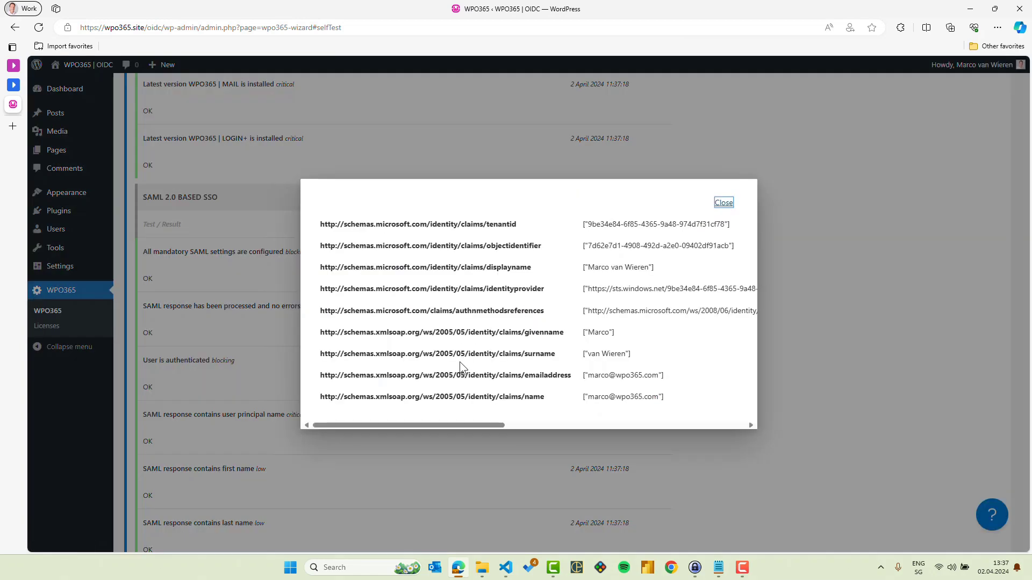
click(724, 203)
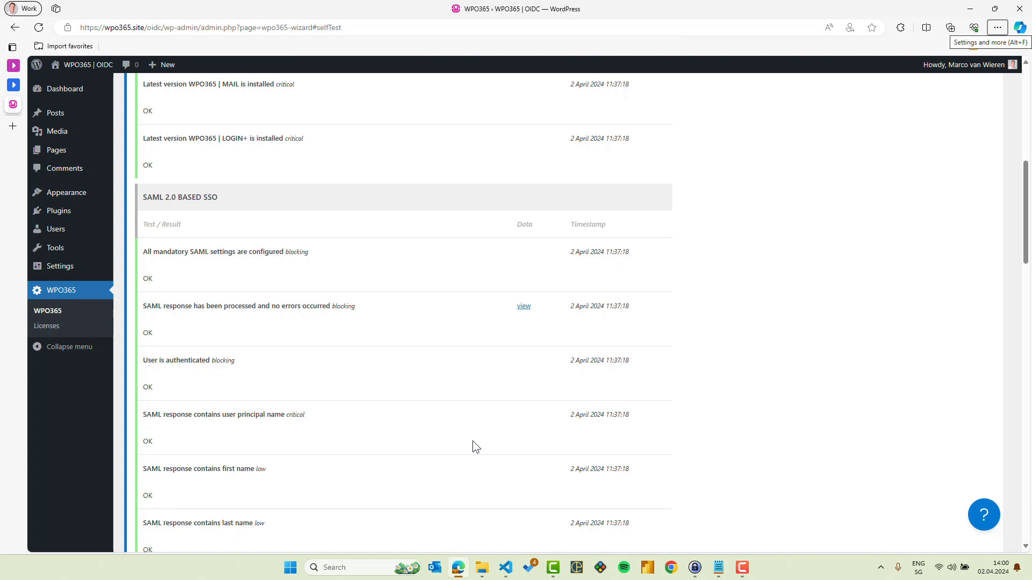
key(alt+Tab)
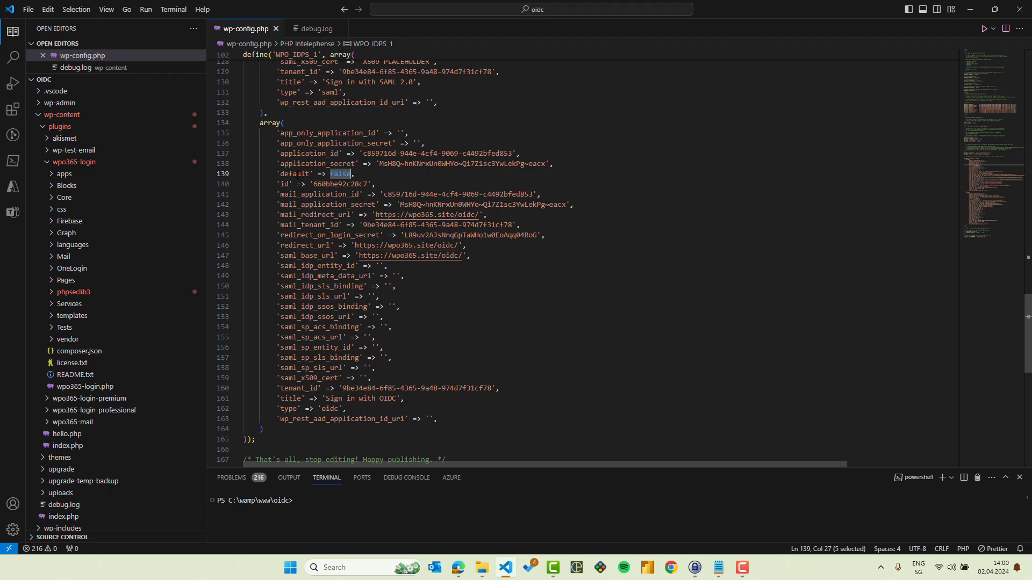
Step: Change the OIDC provider's 'default' from false to true, save wp-config.php, and return to Edge
double_click(297, 174)
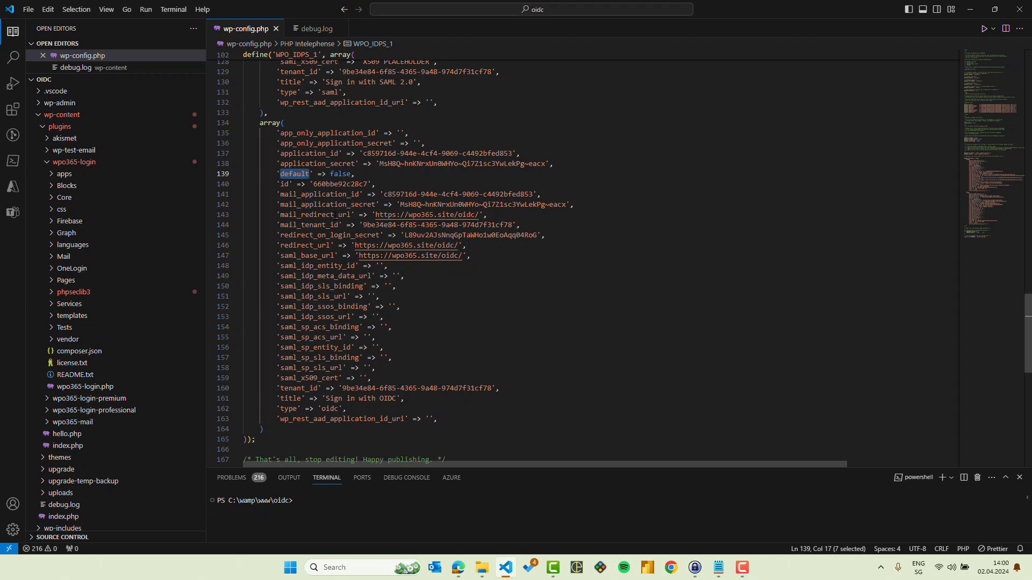
double_click(342, 174)
text(true)
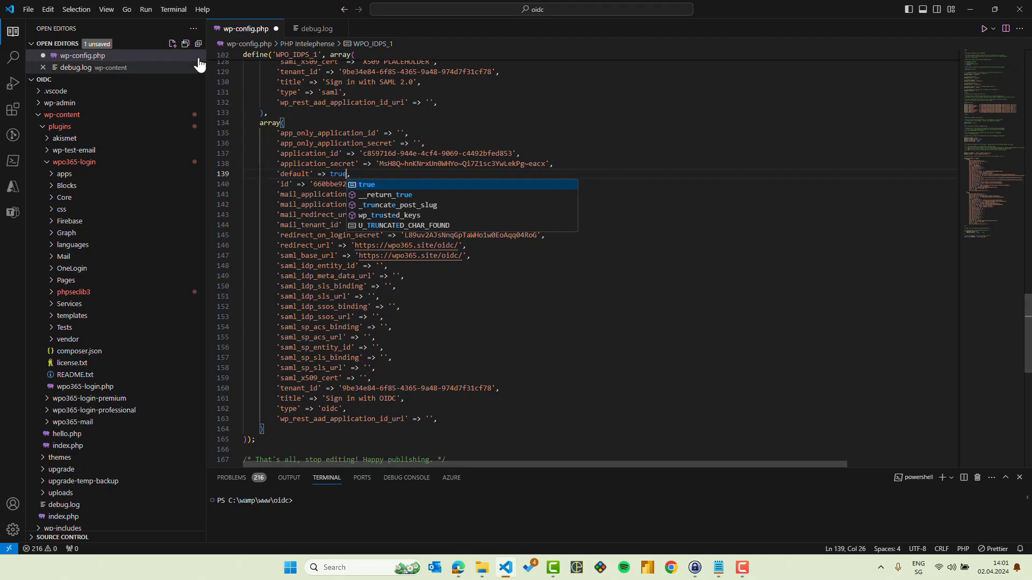
click(186, 44)
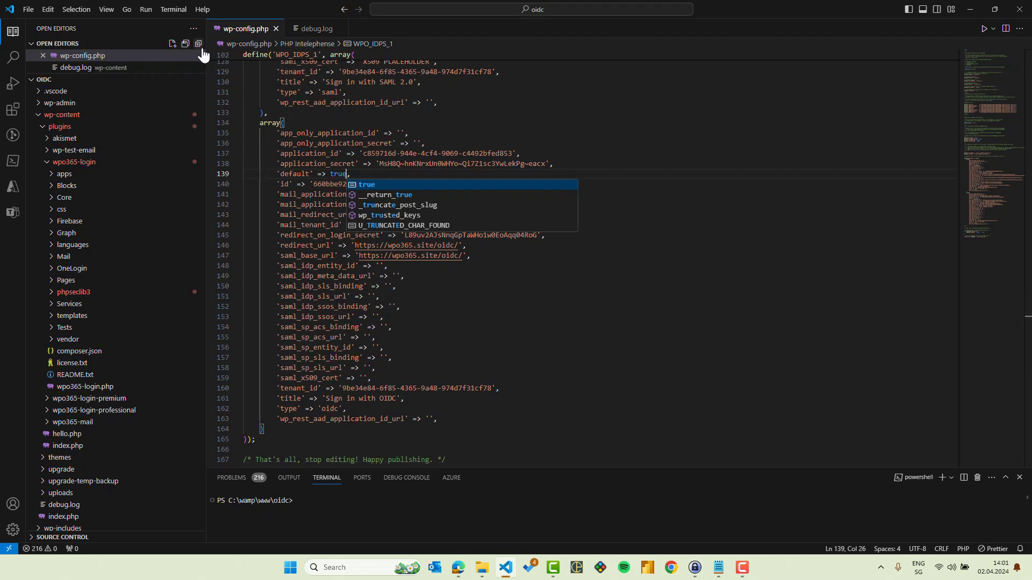
click(462, 571)
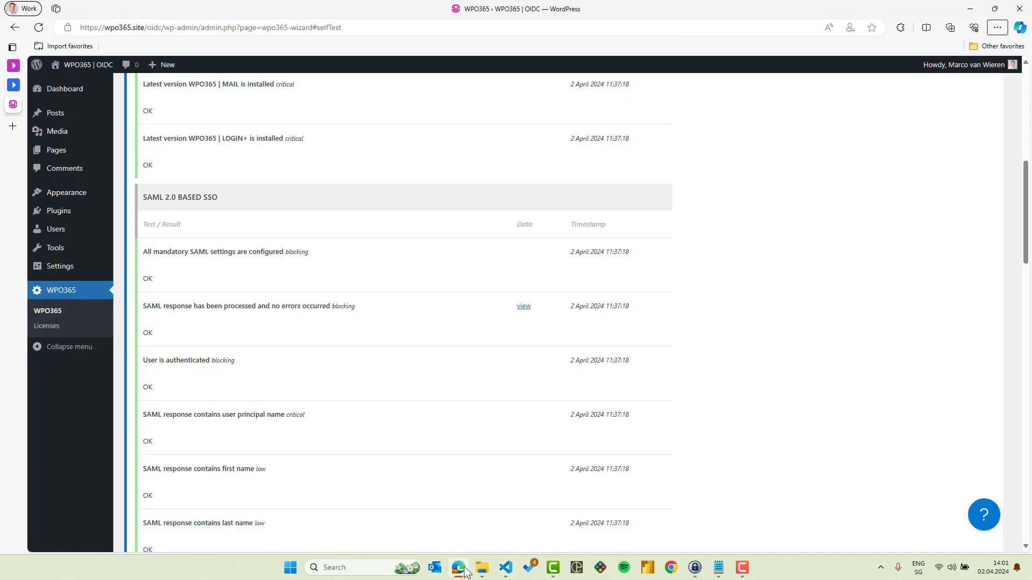
Step: Compare the Mail settings with wp-config.php's mail_* lines and authorize the default sender mailbox
scroll(375, 235, up, 10)
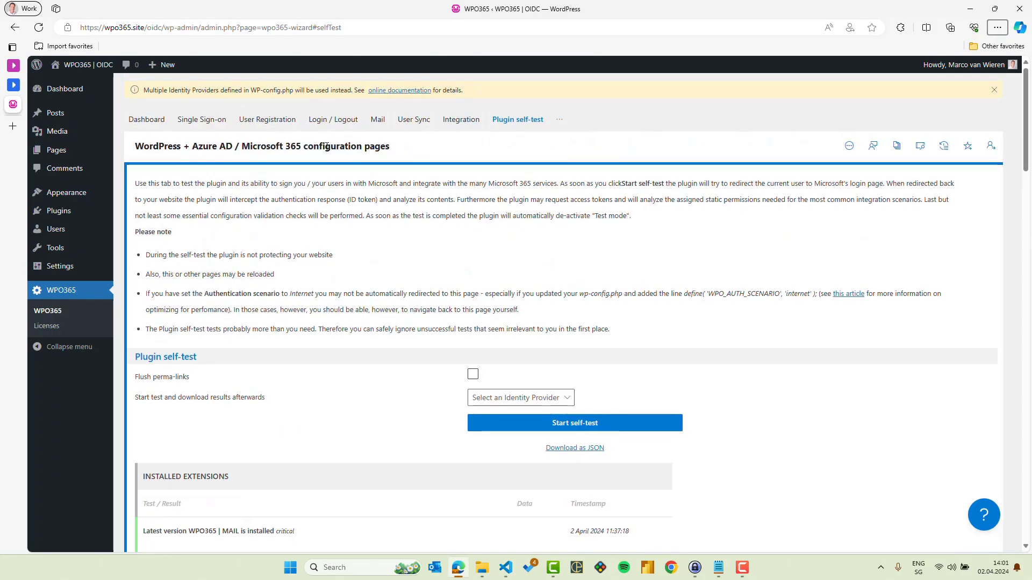
click(377, 121)
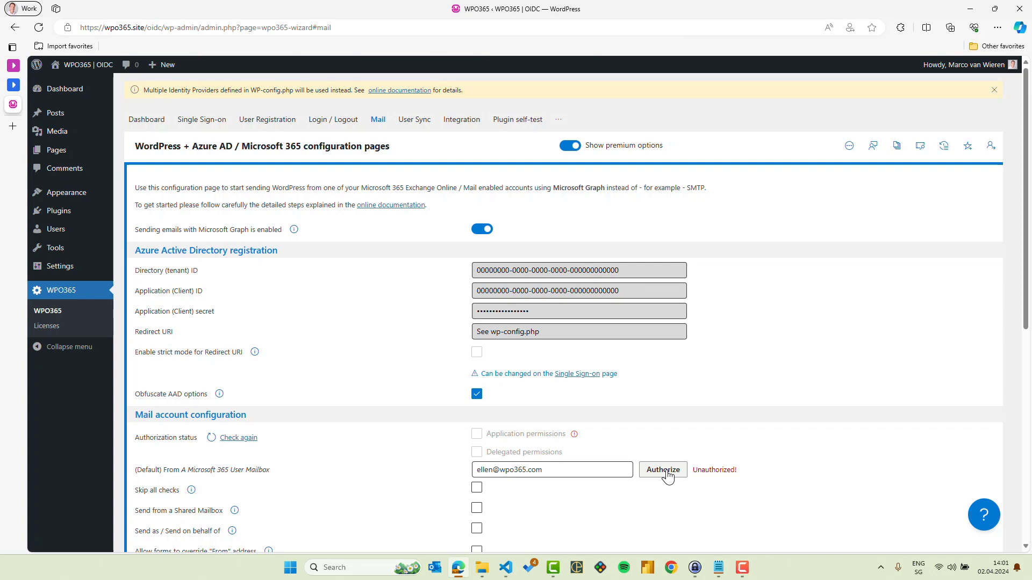
click(506, 568)
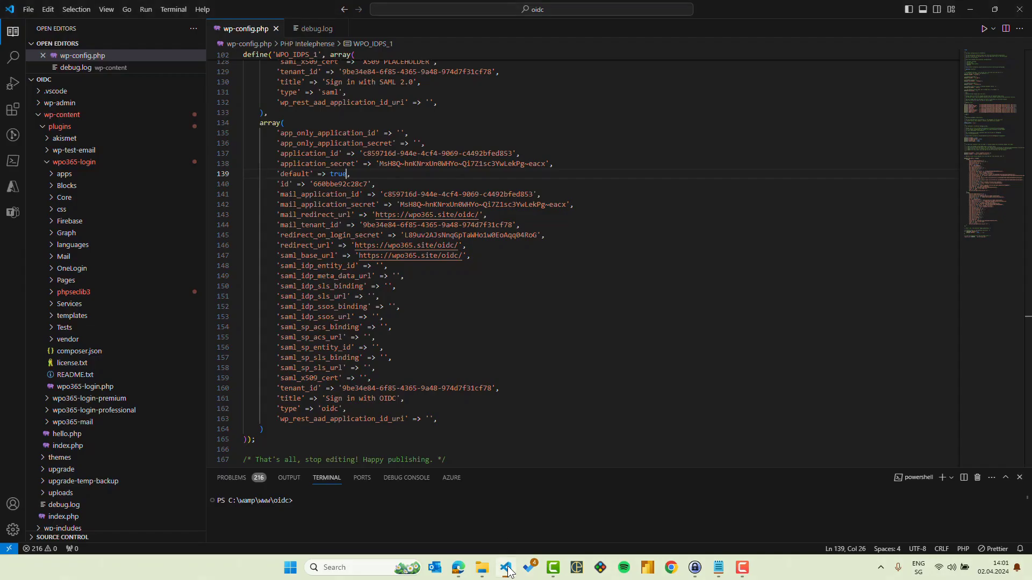
drag(273, 194, 527, 227)
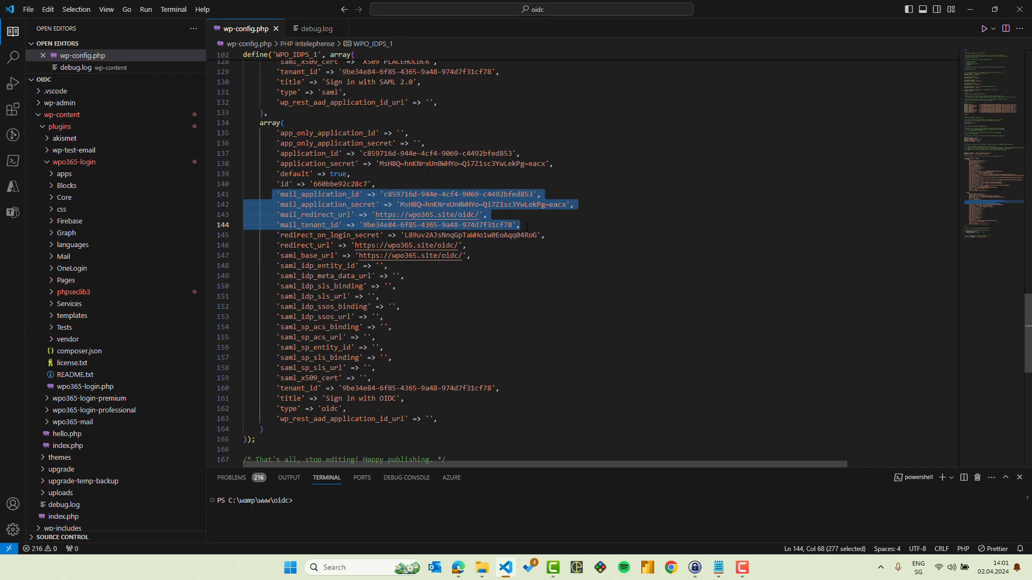
key(alt+Tab)
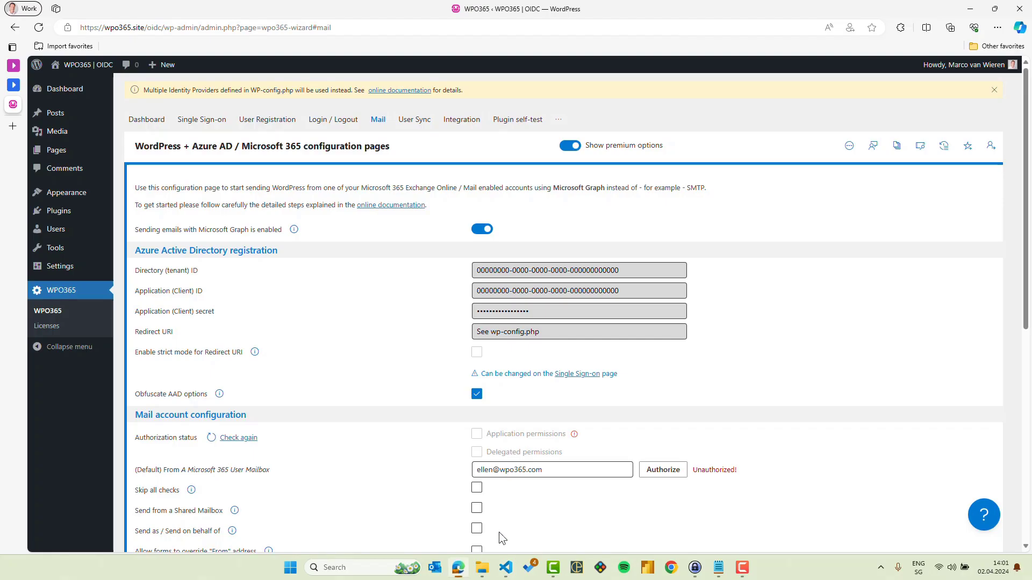
click(656, 475)
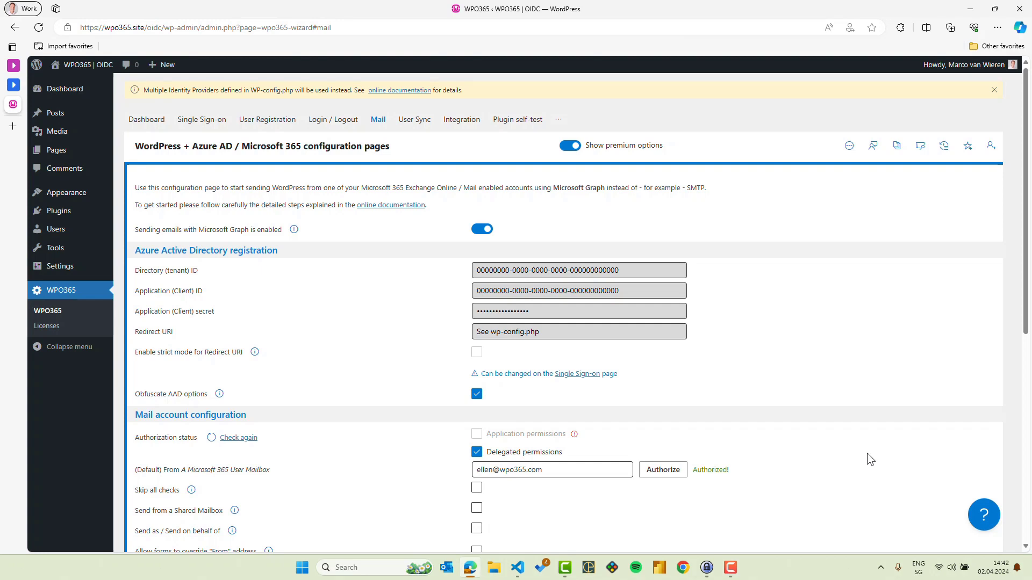
click(523, 570)
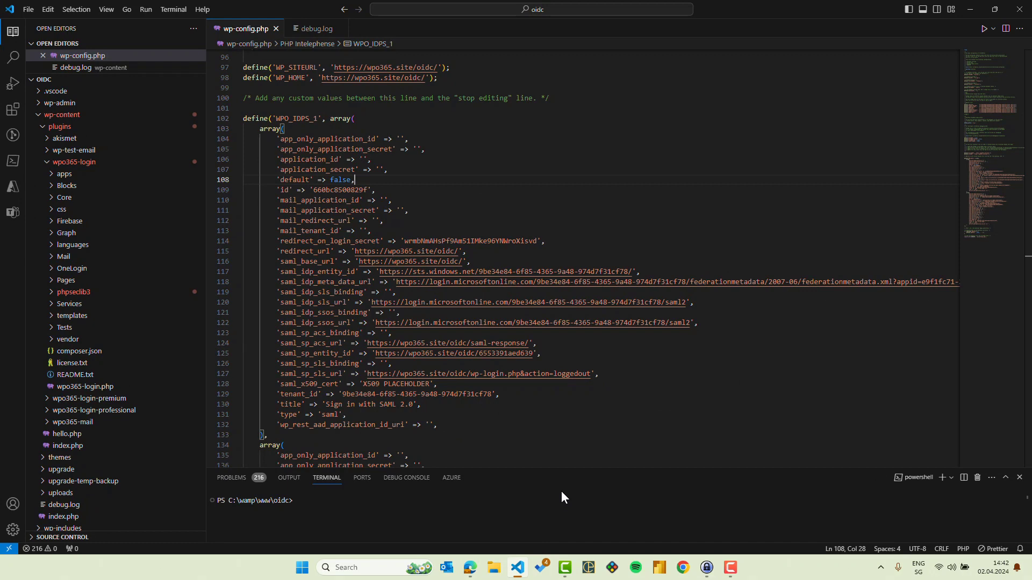
Step: Add 'domains' => array('wpo365connect.com') to the SAML 2.0 provider and copy that line
key(Return)
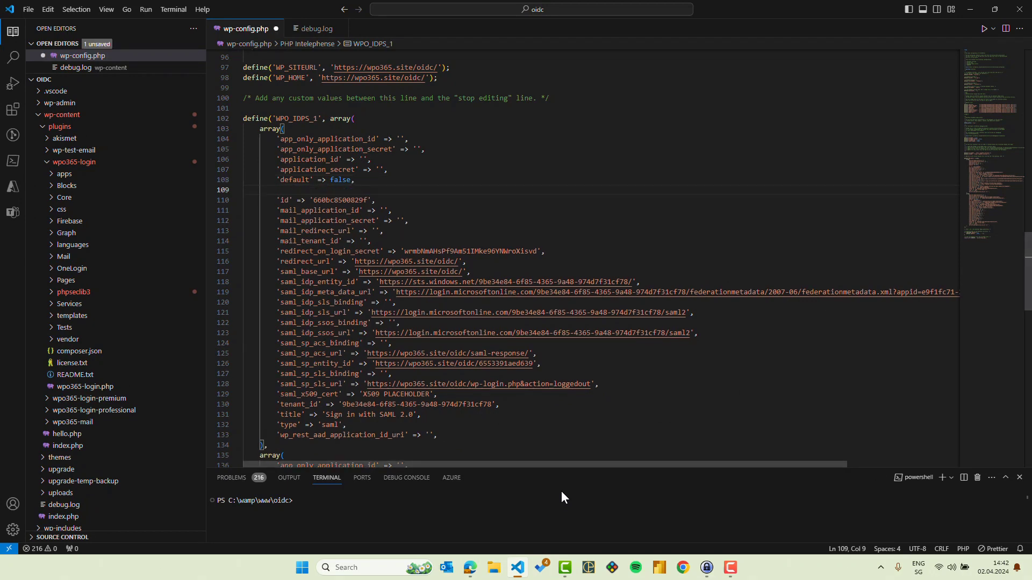
text('domains' => array(),)
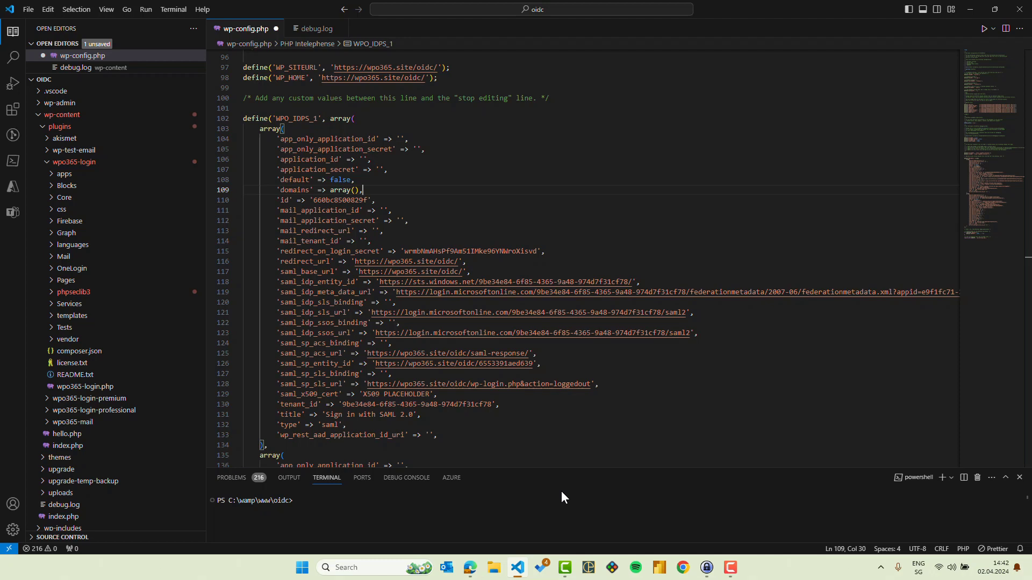
key(Left)
key(Left)
text('')
key(Left)
text(wpo365connec)
text(ct.com)
key(Home)
key(shift+End)
key(ctrl+c)
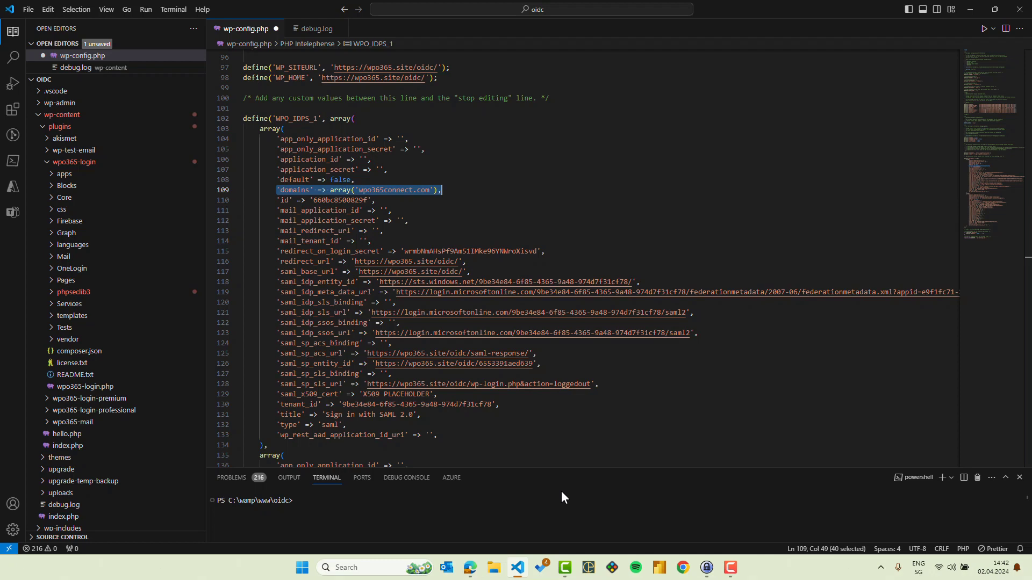
scroll(573, 366, down, 7)
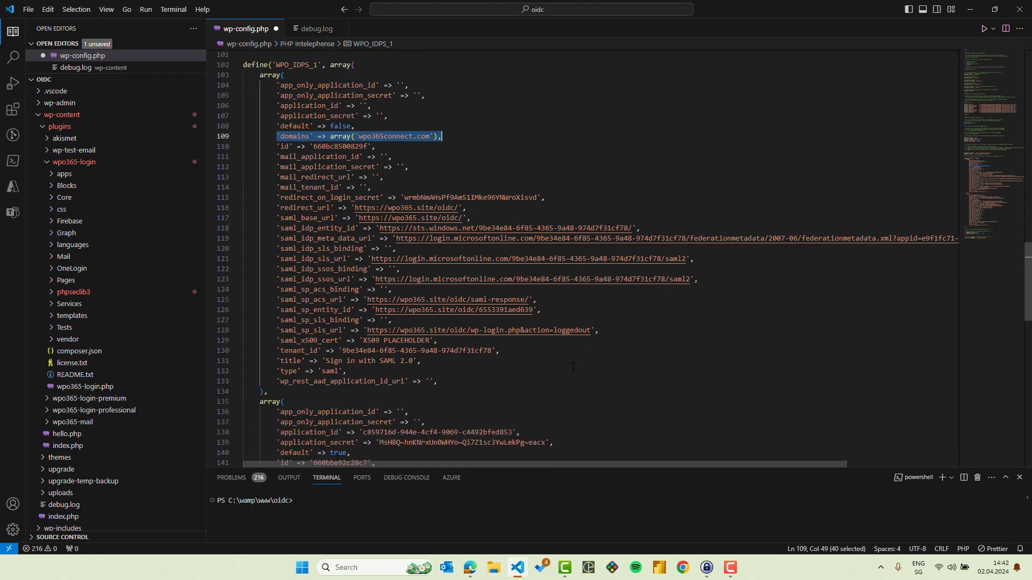
Step: Paste the domains line into the OIDC provider as 'wpo365.com' and save wp-config.php
click(433, 260)
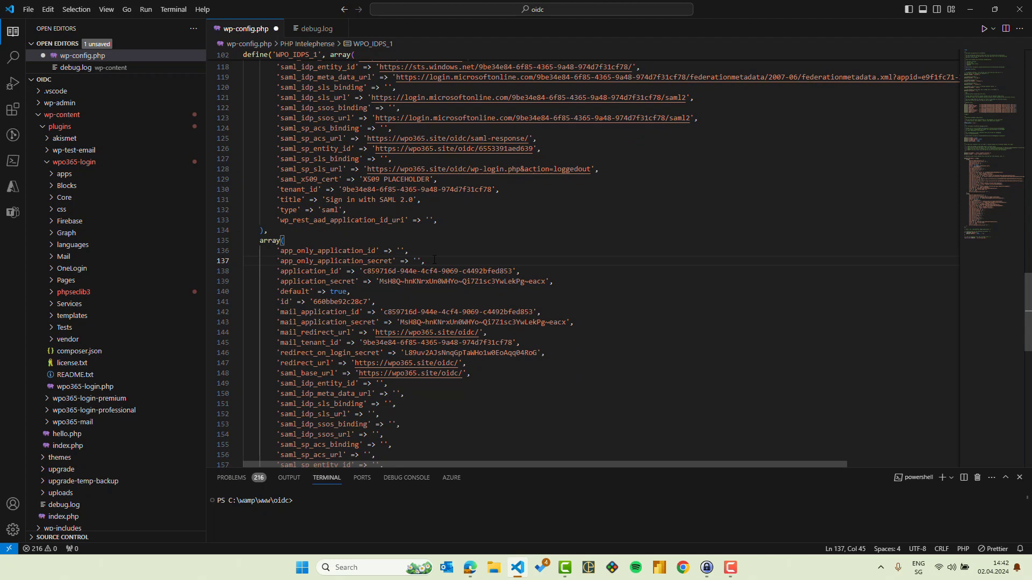
key(Return)
key(ctrl+v)
key(Left)
key(Left)
key(Left)
key(Left)
key(Left)
key(Left)
key(Left)
key(BackSpace)
key(BackSpace)
key(BackSpace)
key(BackSpace)
key(BackSpace)
key(BackSpace)
key(BackSpace)
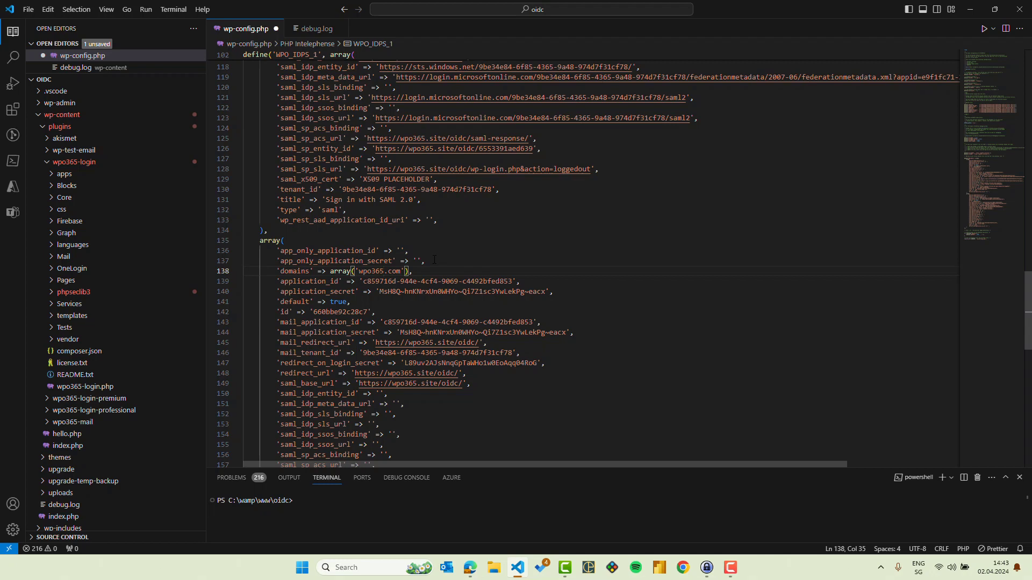
scroll(474, 208, down, 2)
scroll(474, 208, down, 8)
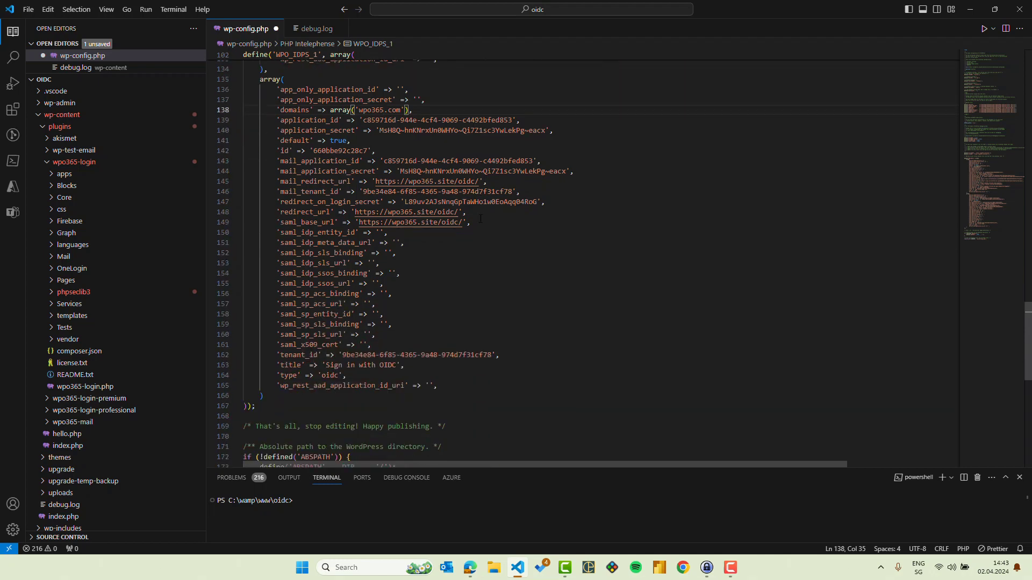
click(184, 45)
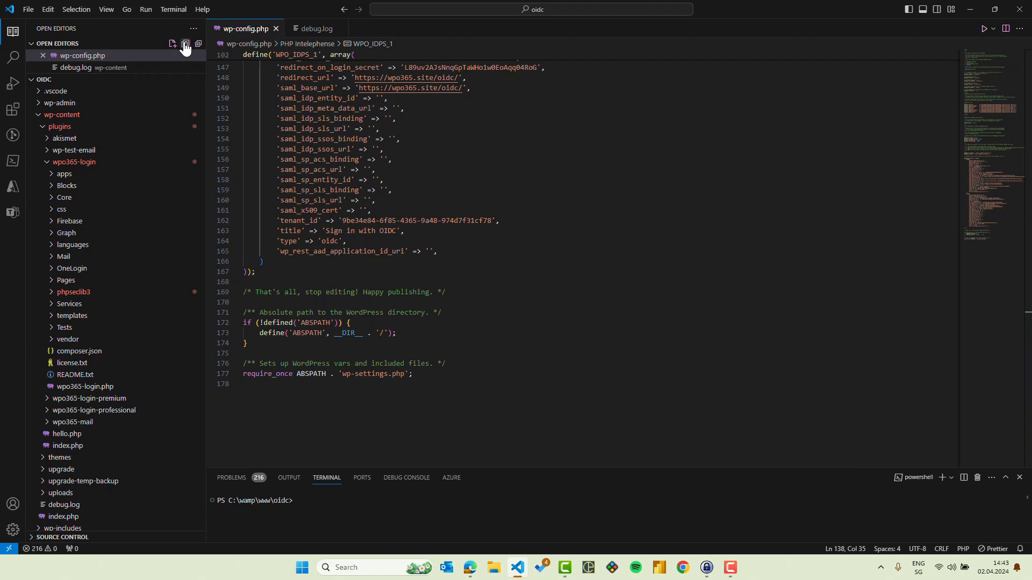
Step: Log out of the WordPress admin from the Howdy account menu
click(473, 575)
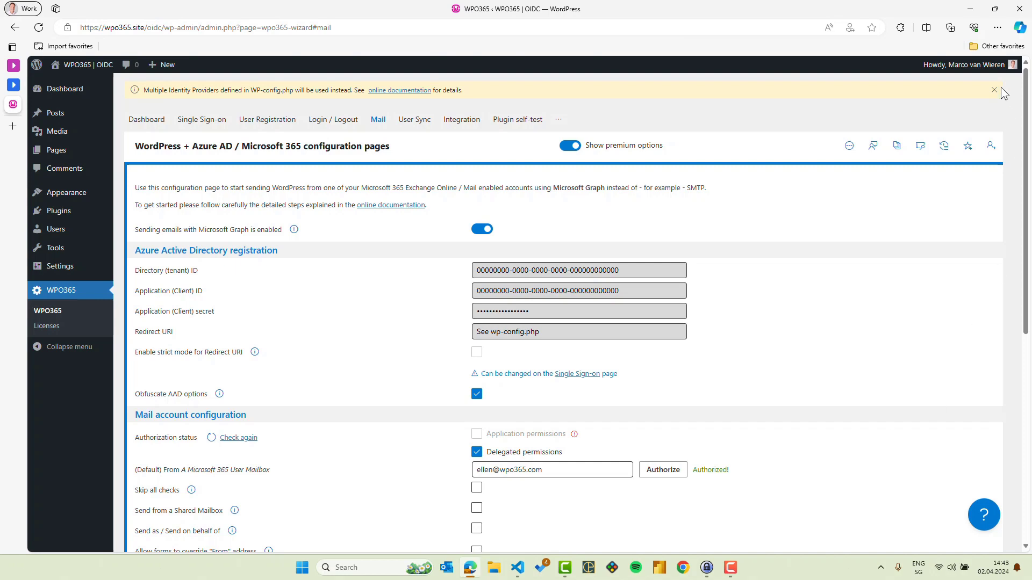
mouse_move(989, 75)
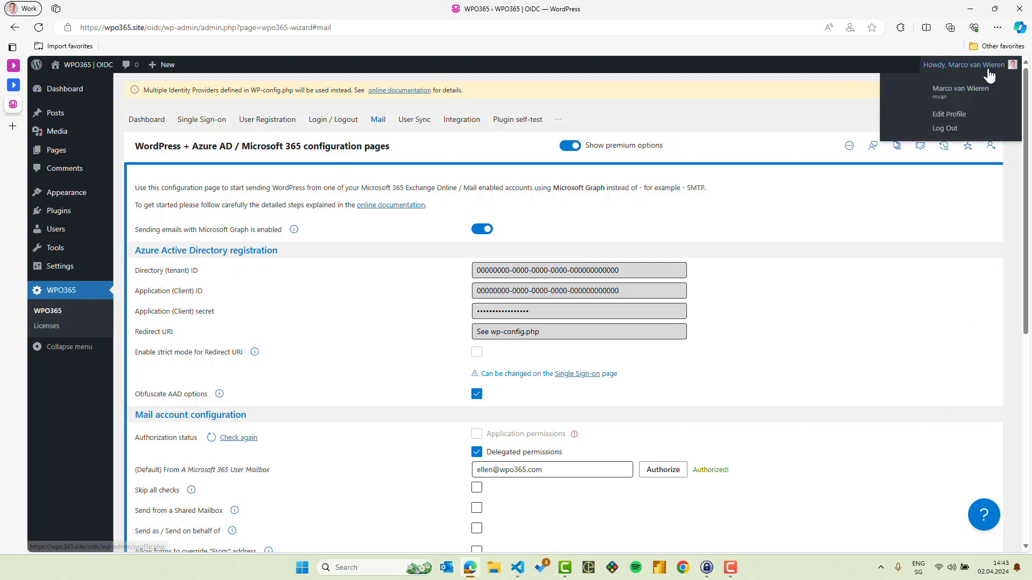
click(948, 130)
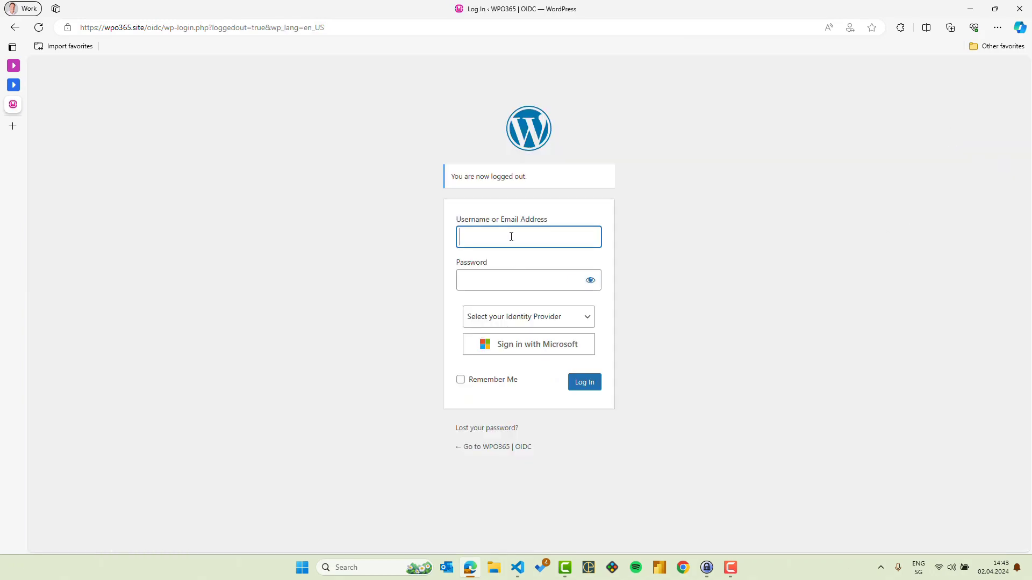
Step: Enter the user's e-mail address as the username on the login page
drag(507, 238, 574, 240)
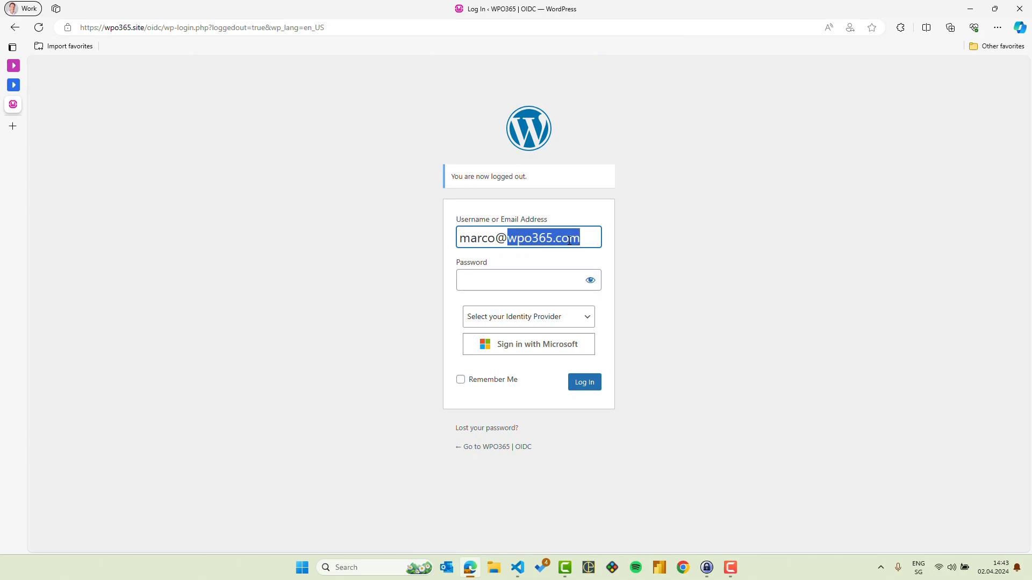
click(570, 239)
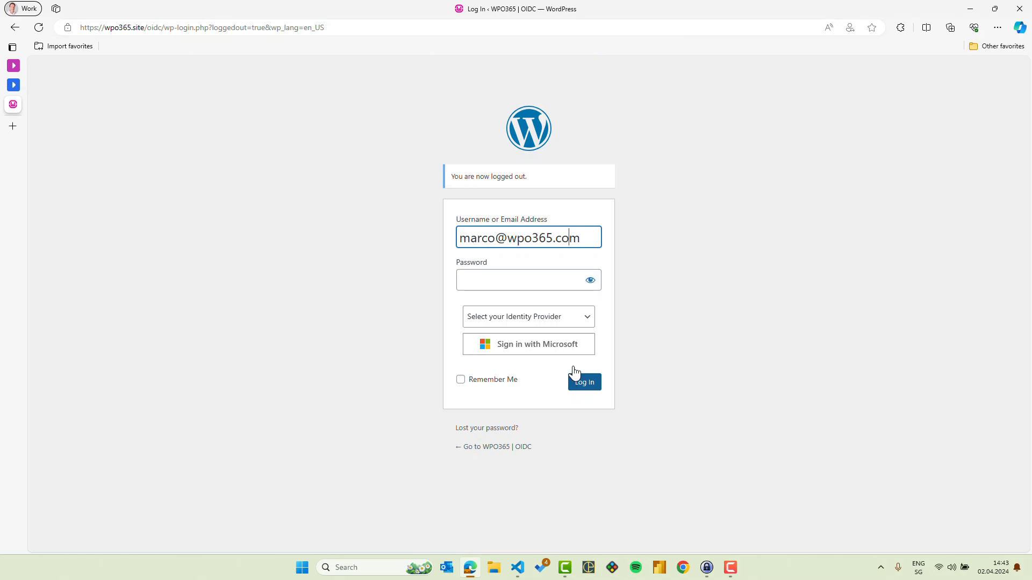
click(534, 284)
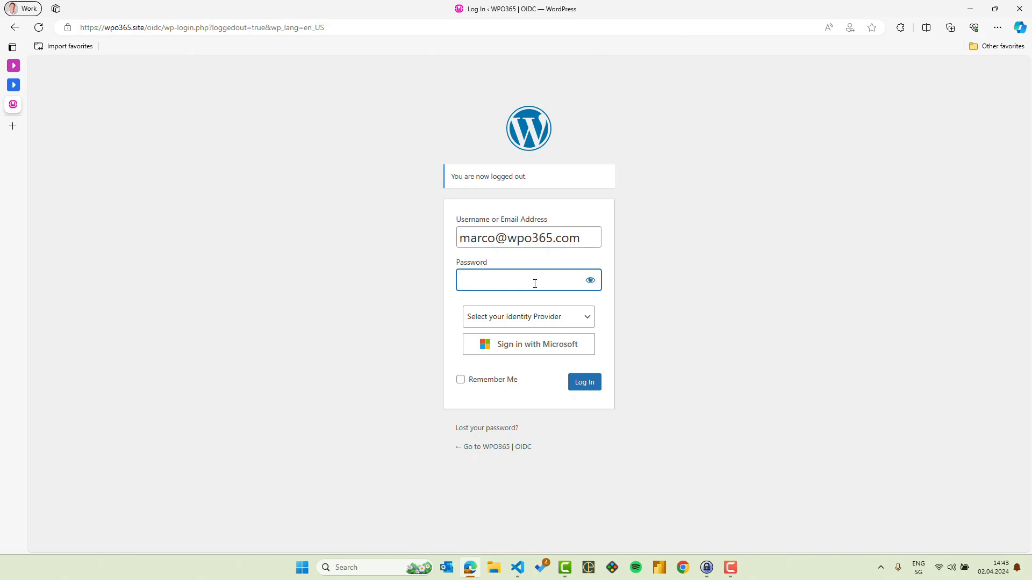
Step: Enter the account password and log in, landing on the WPO365 | OIDC front page
text(********)
click(582, 387)
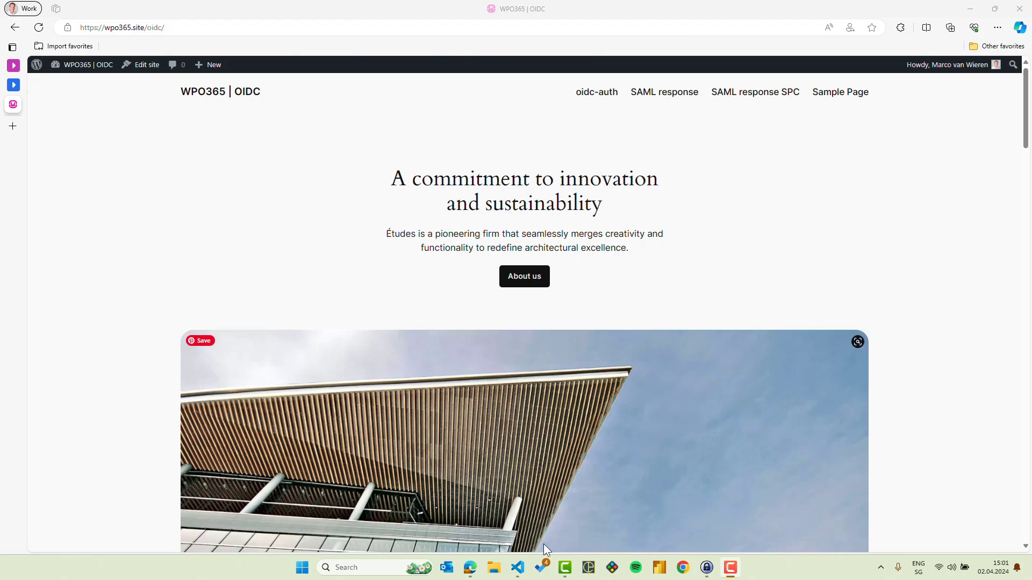
Step: Delete 'Sign in with OIDC' so the OIDC provider's title in wp-config.php is empty
click(517, 567)
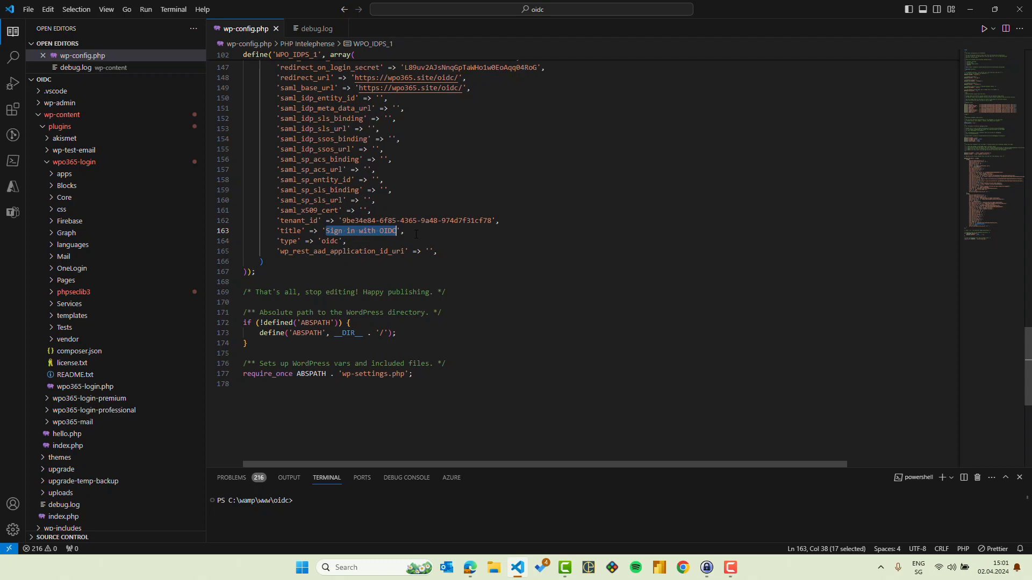
key(BackSpace)
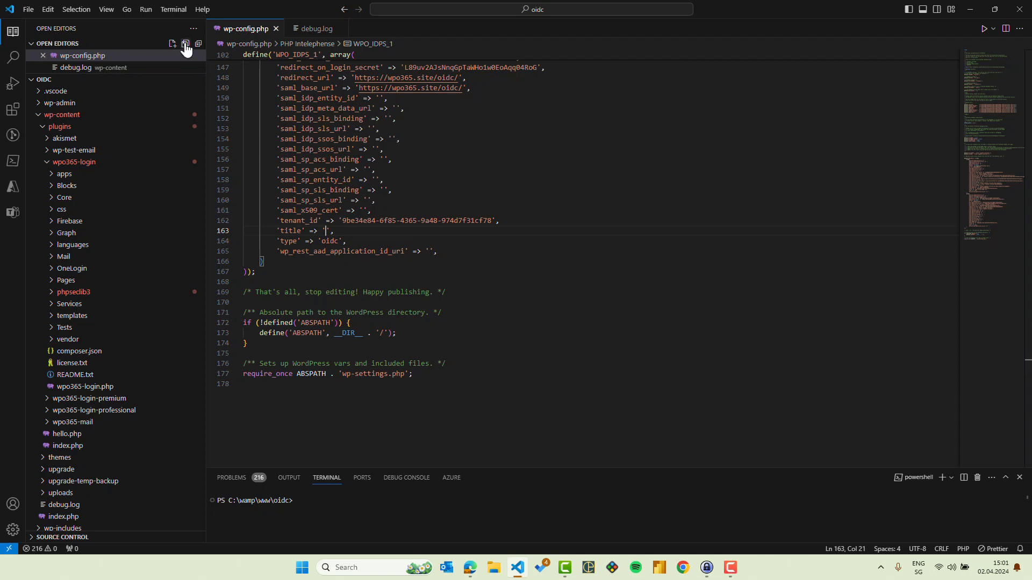
Step: Log out and open the identity provider list, which shows only 'Sign in with SAML 2.0'
click(470, 568)
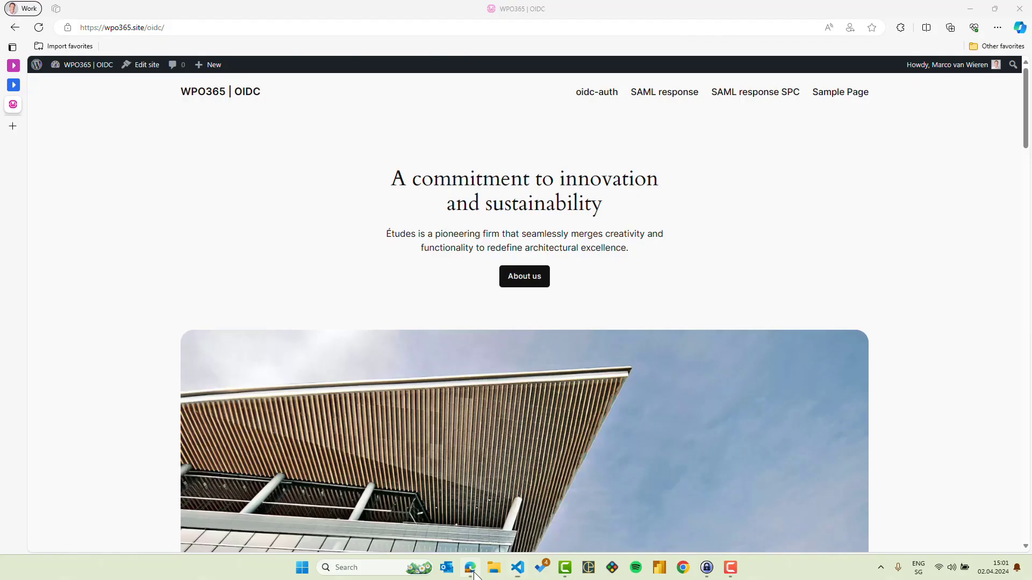
mouse_move(965, 65)
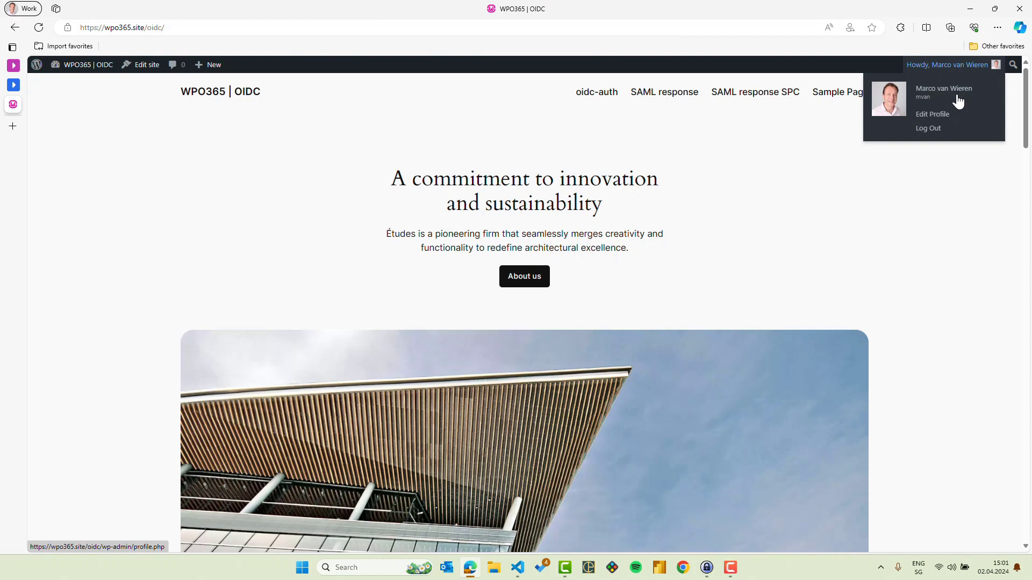
click(932, 132)
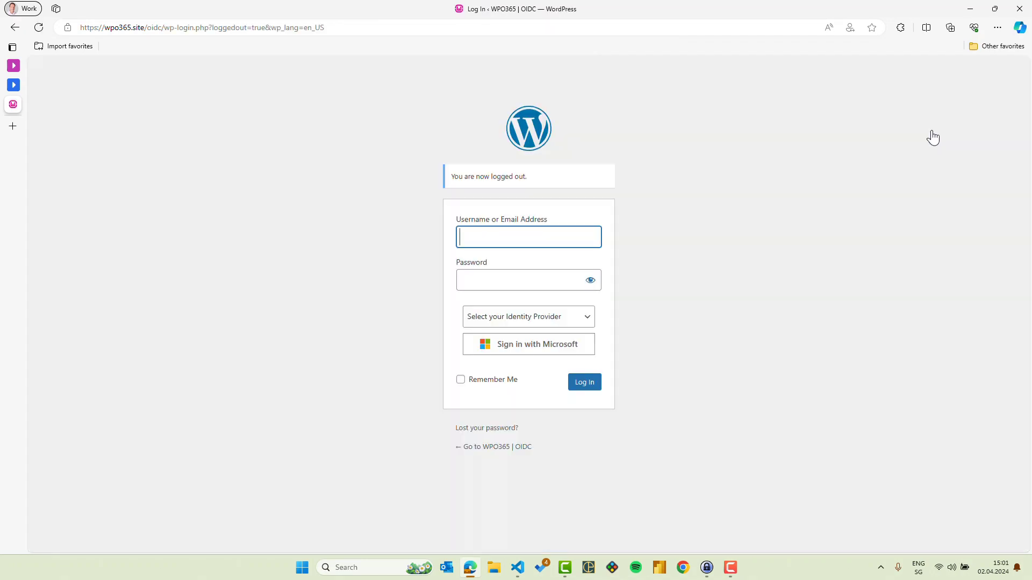
click(591, 326)
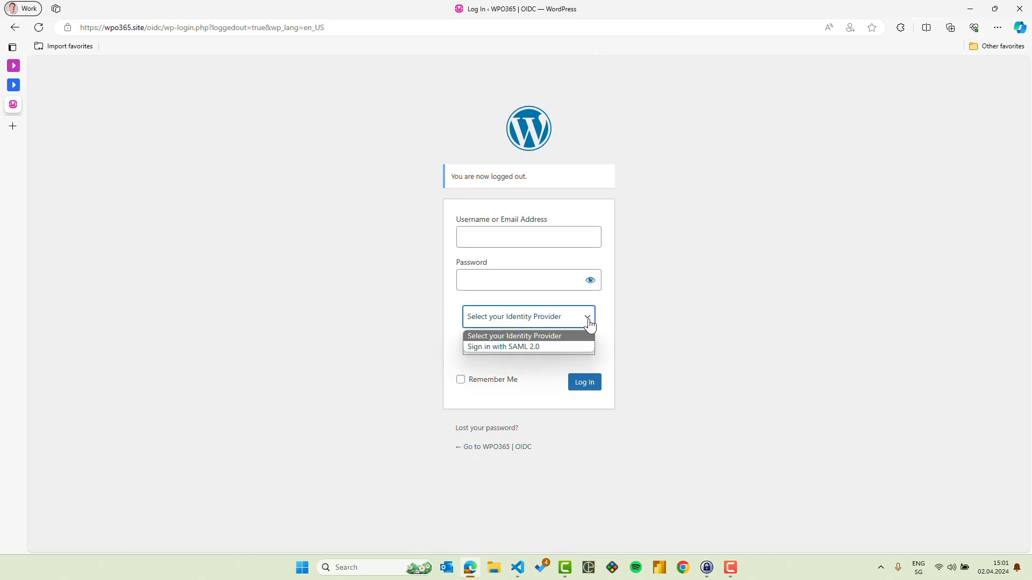